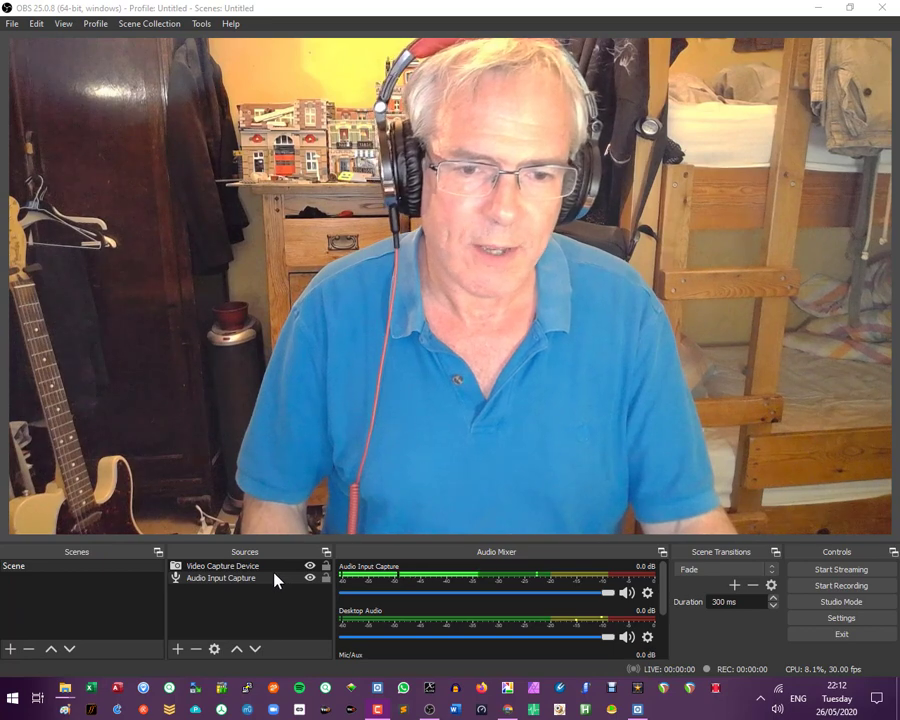
- Add a Sharpen effect filter to the Video Capture Device source, keeping the default filter name
click(264, 567)
right_click(264, 567)
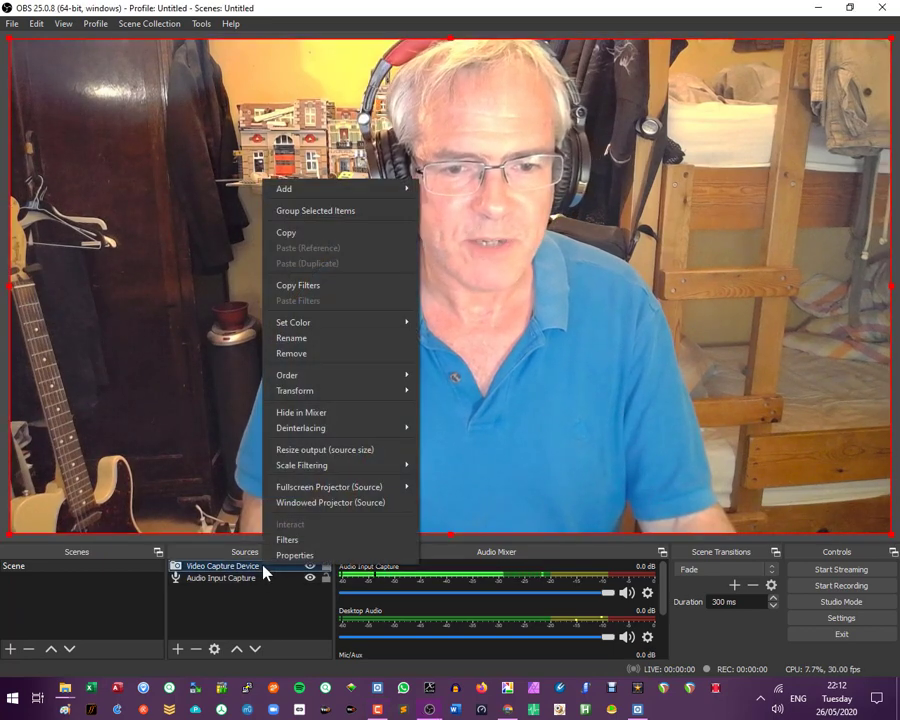
click(288, 540)
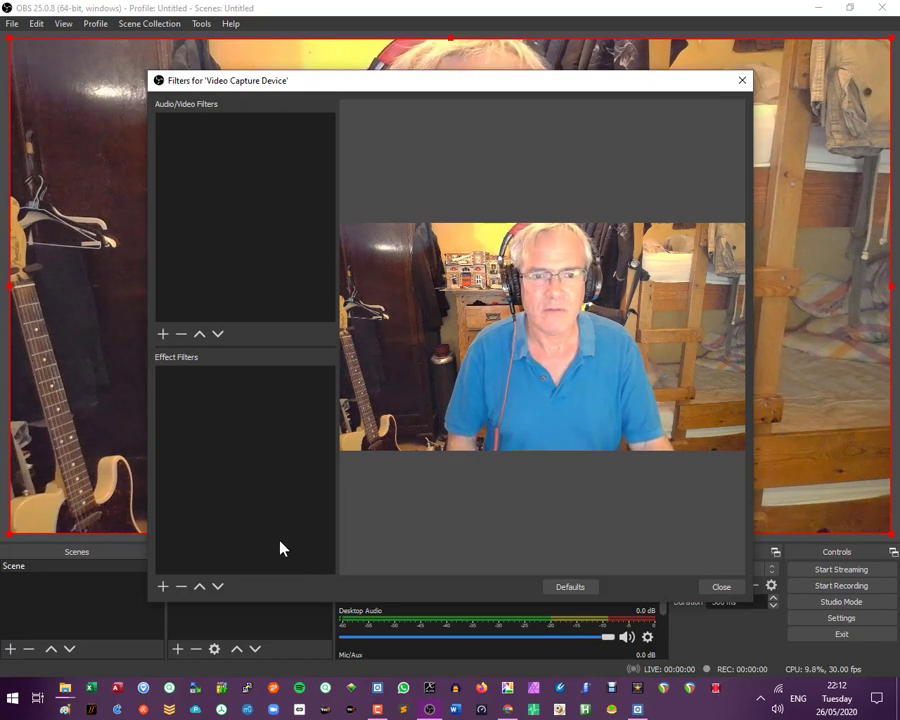
click(166, 588)
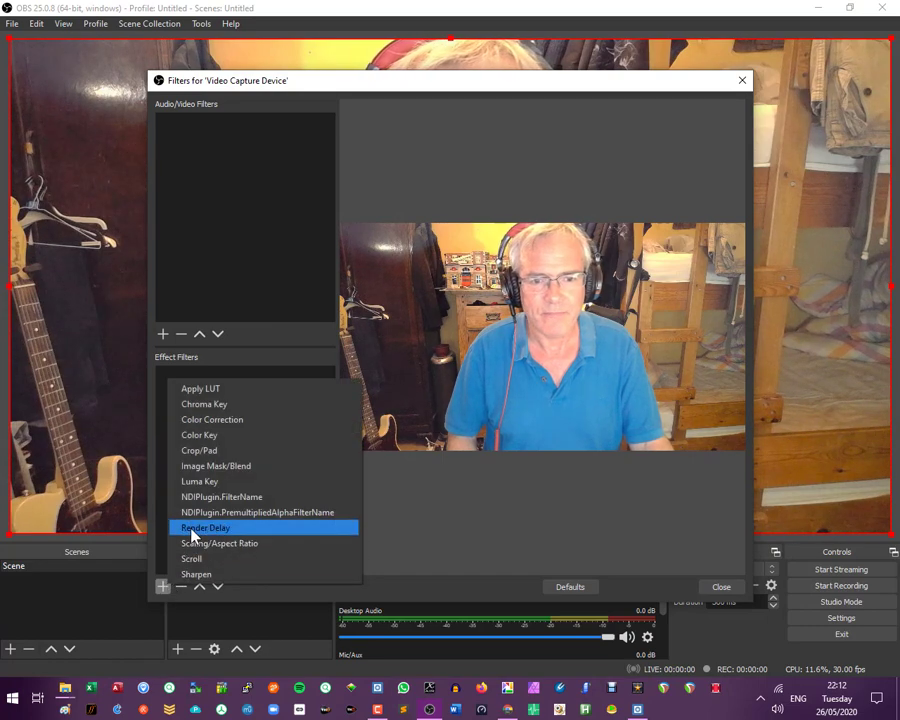
click(196, 574)
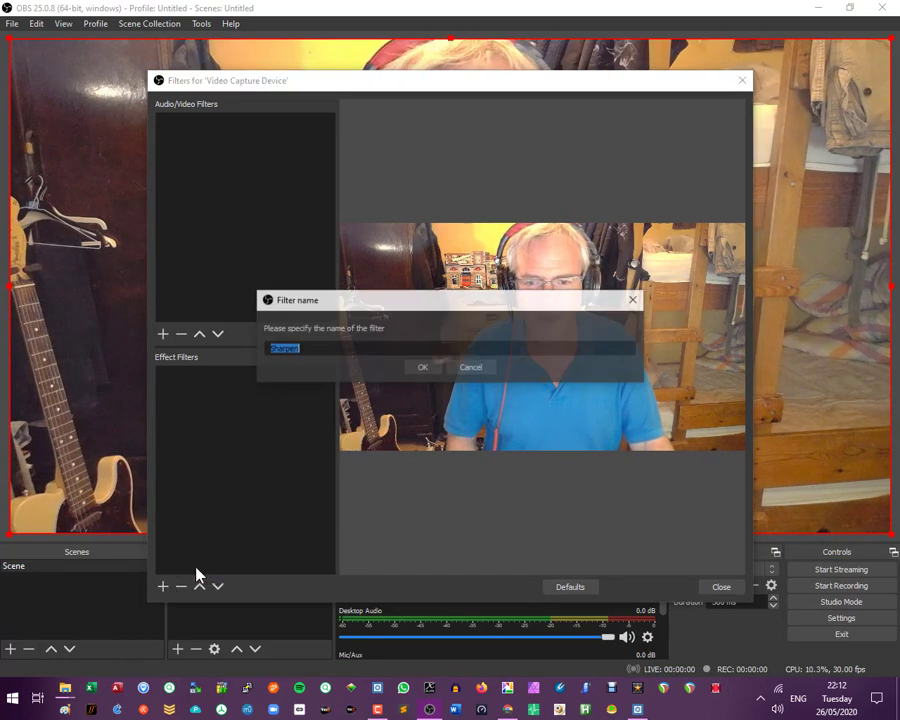
click(420, 368)
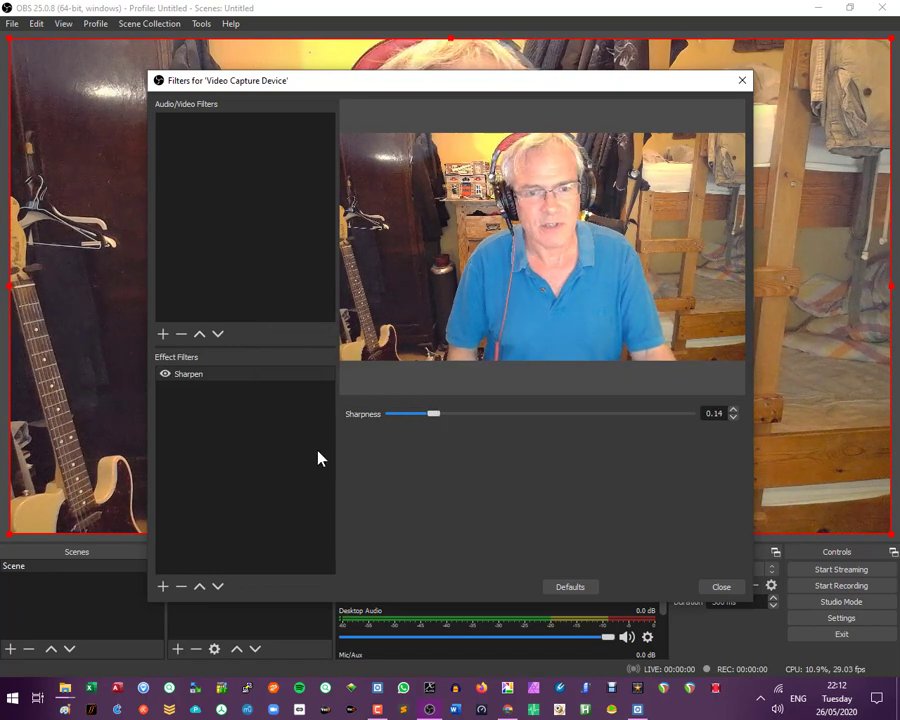
- Add a Color Correction effect filter to the Video Capture Device source and close its filters window
click(163, 587)
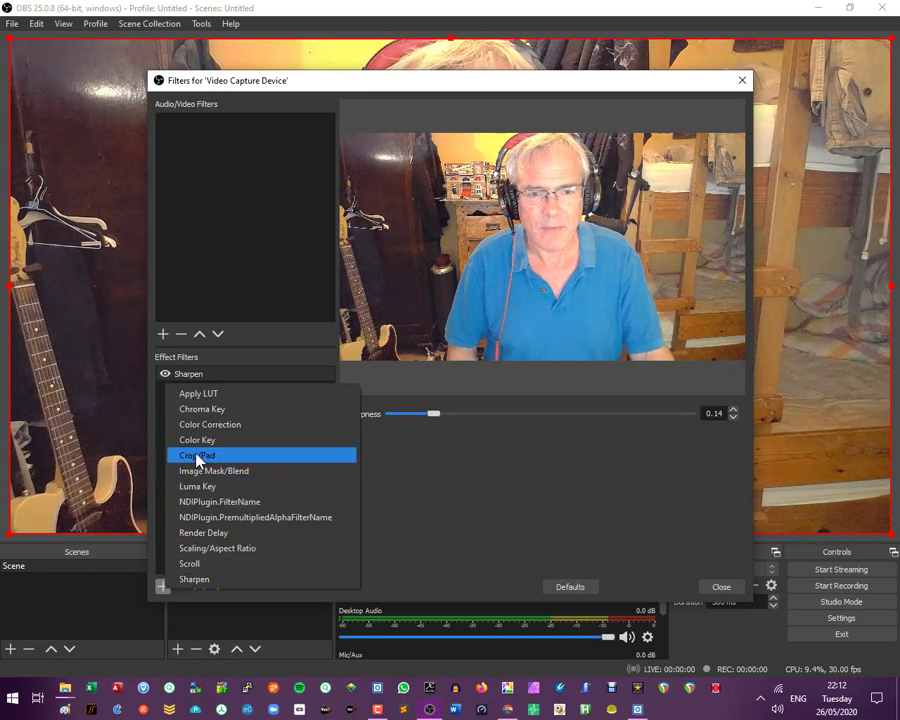
click(201, 426)
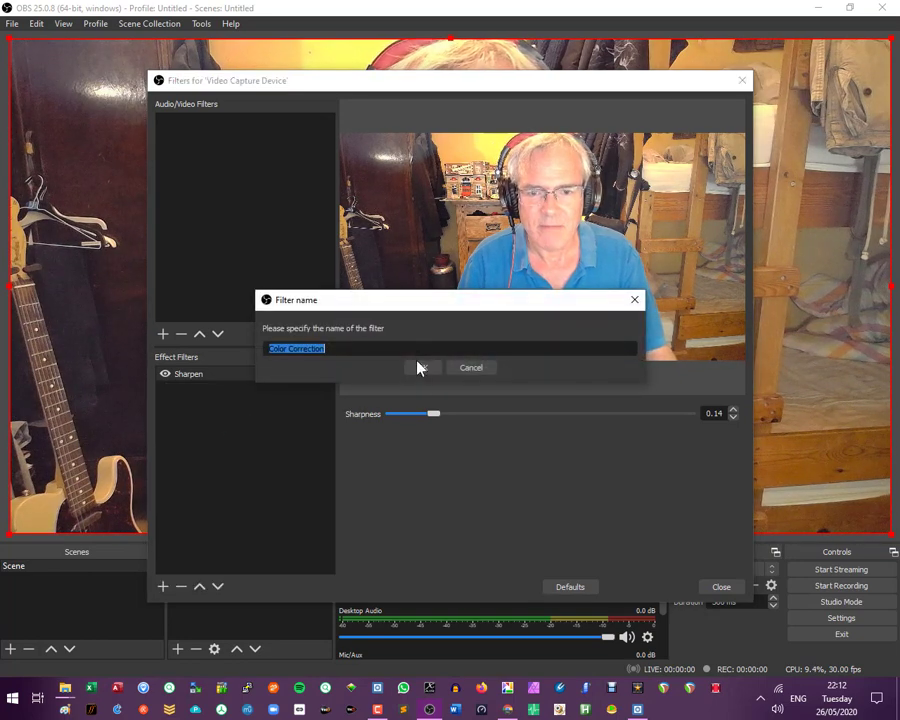
click(420, 368)
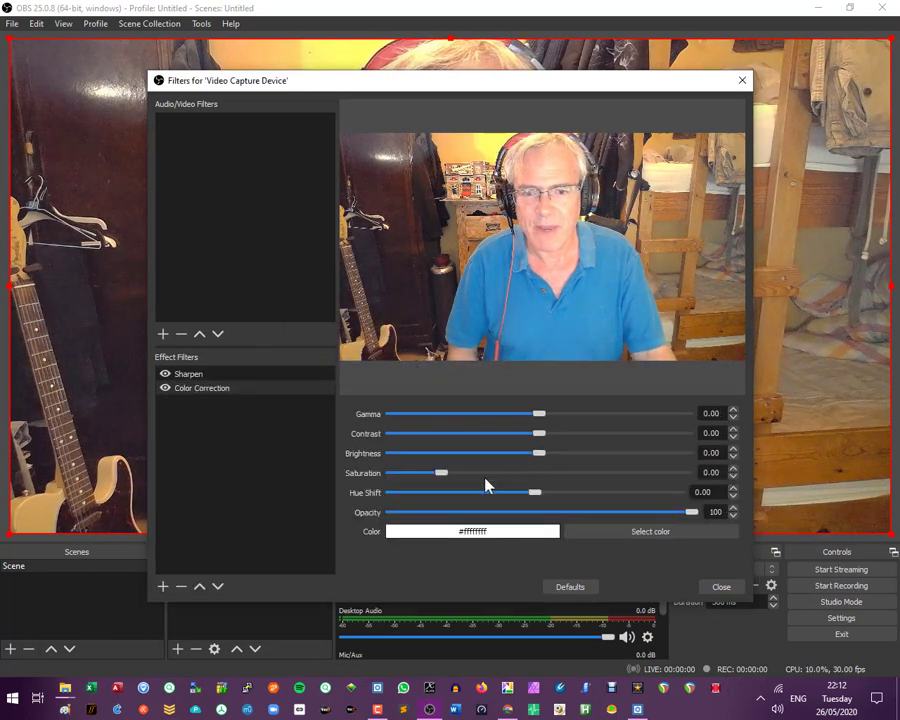
click(721, 587)
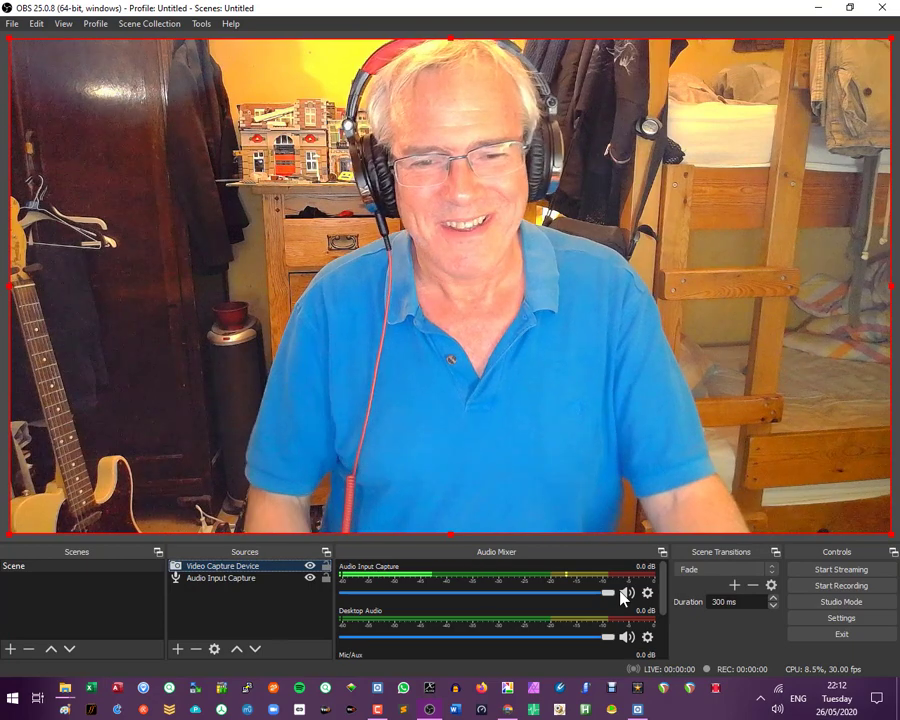
- Add a Noise Suppression filter to the Audio Input Capture source under its default name and close the filters window
click(255, 580)
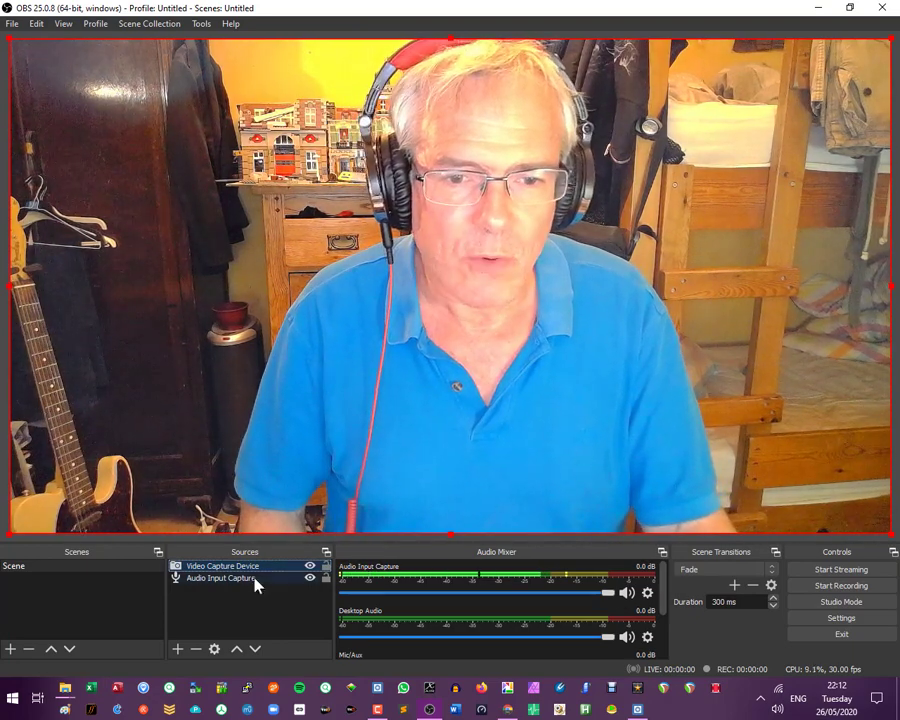
right_click(257, 585)
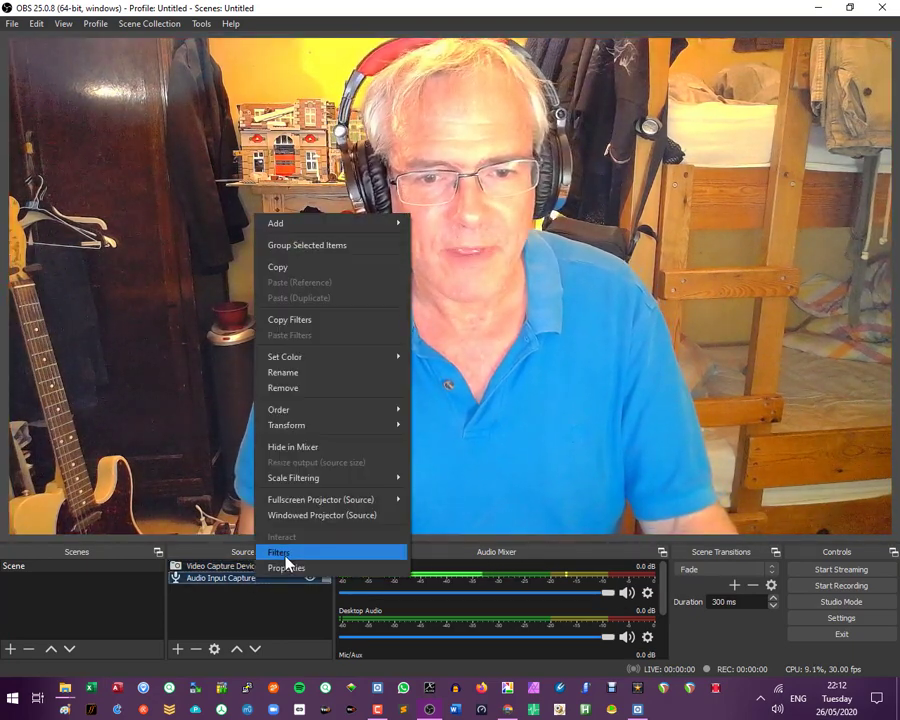
click(289, 553)
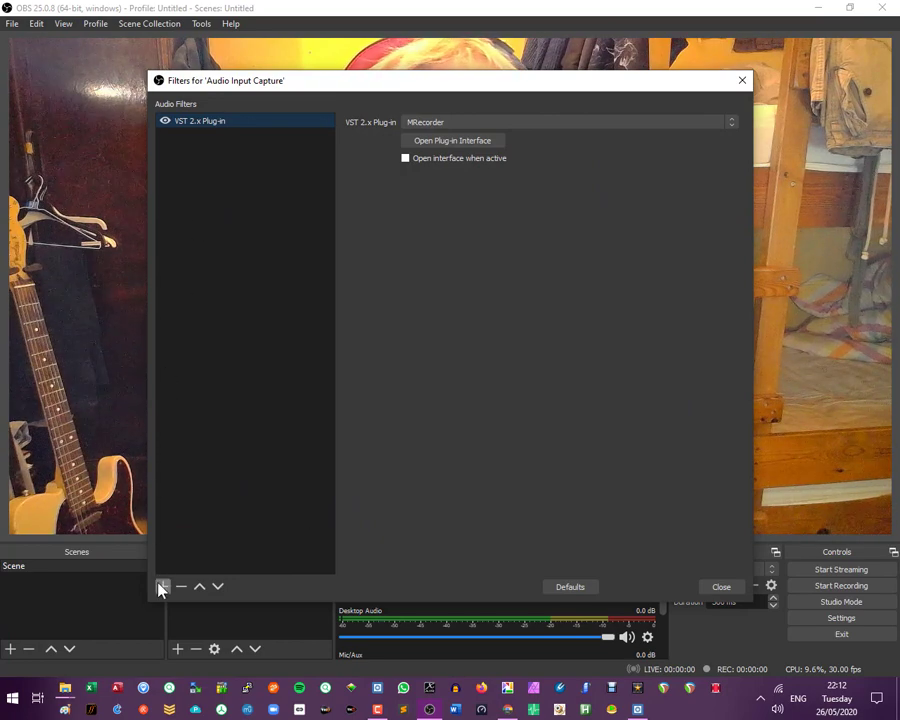
click(163, 588)
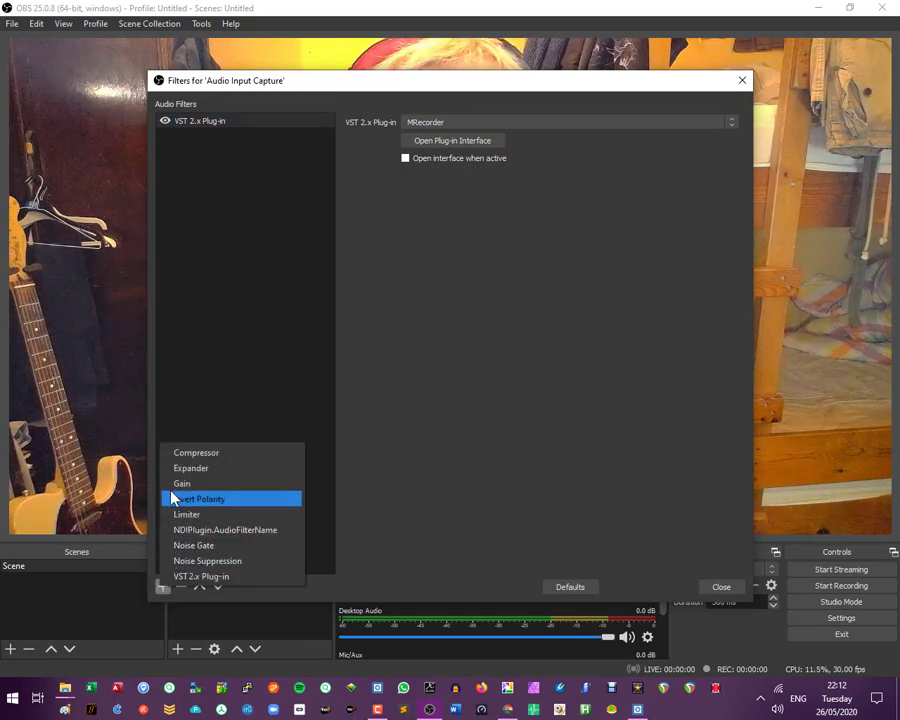
click(207, 561)
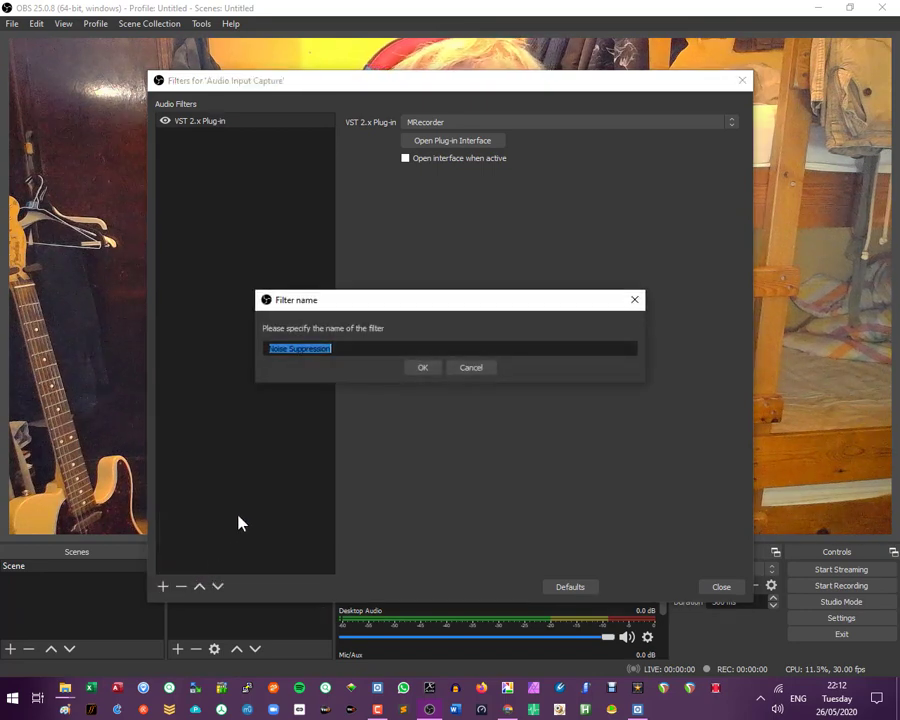
click(423, 369)
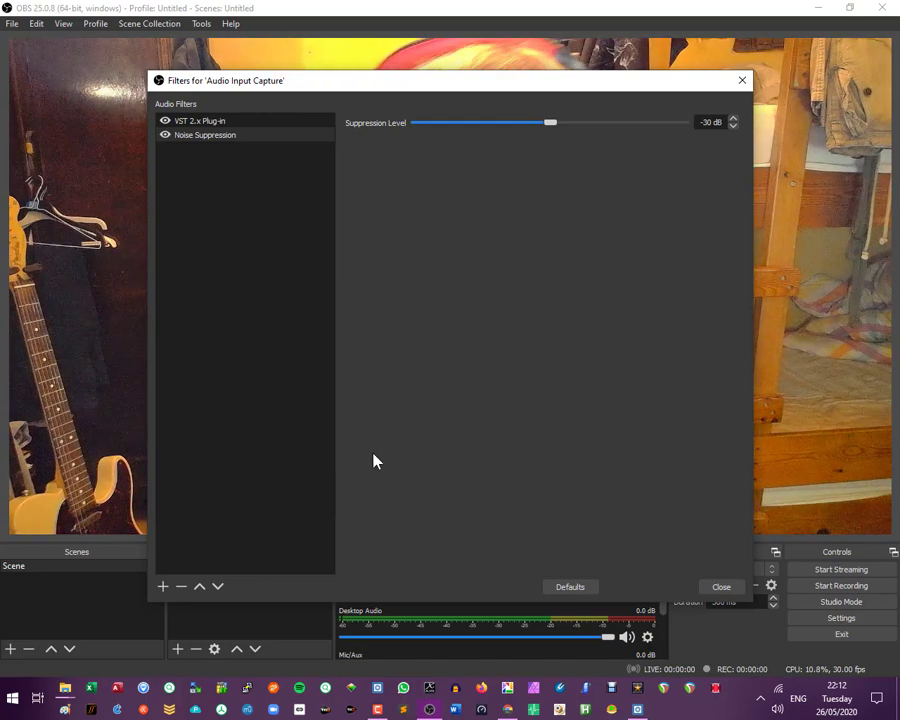
click(162, 588)
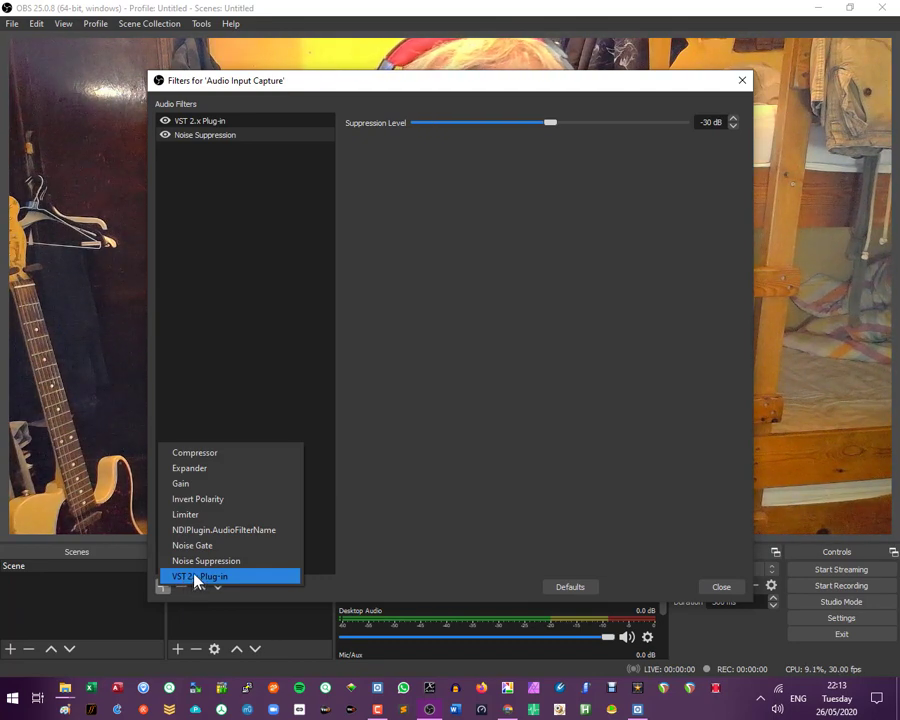
click(298, 396)
click(721, 587)
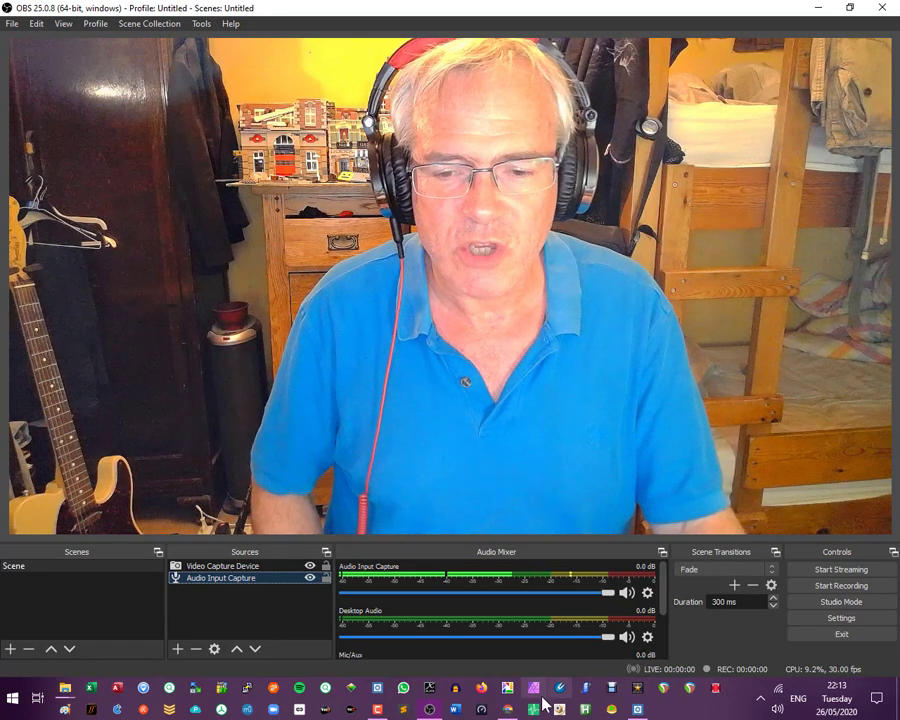
- Switch to Chrome and search Google for "melda productions" from the OBS welcome page
click(511, 710)
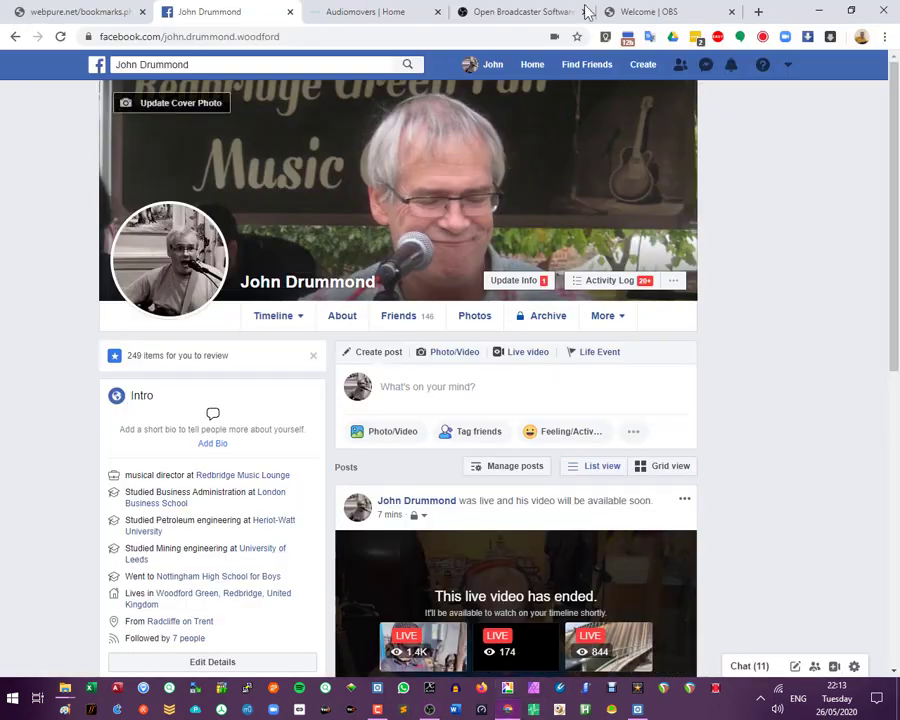
click(662, 14)
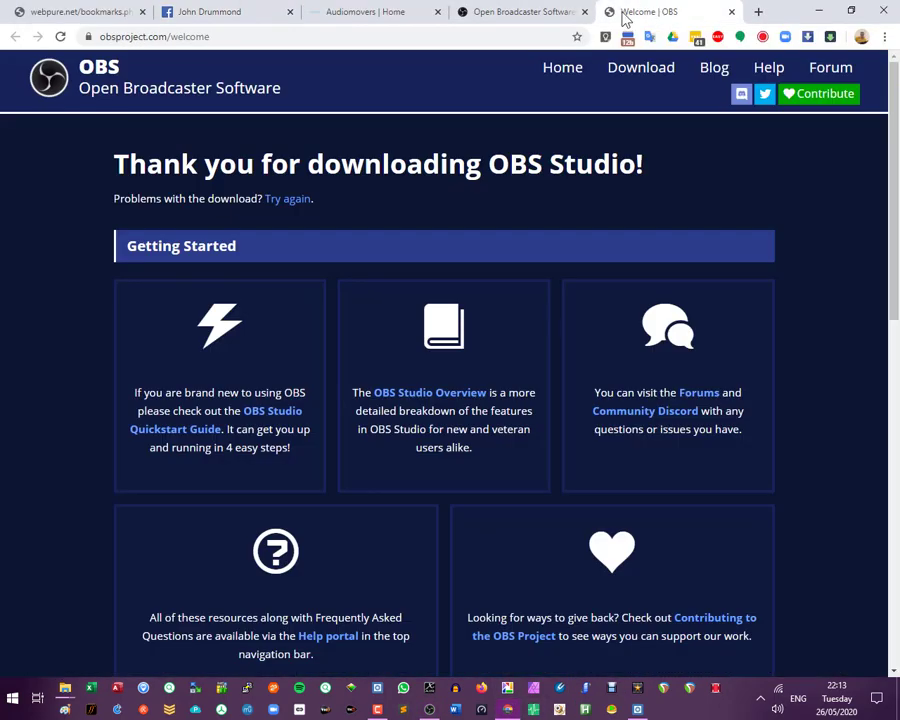
click(207, 37)
text(mel)
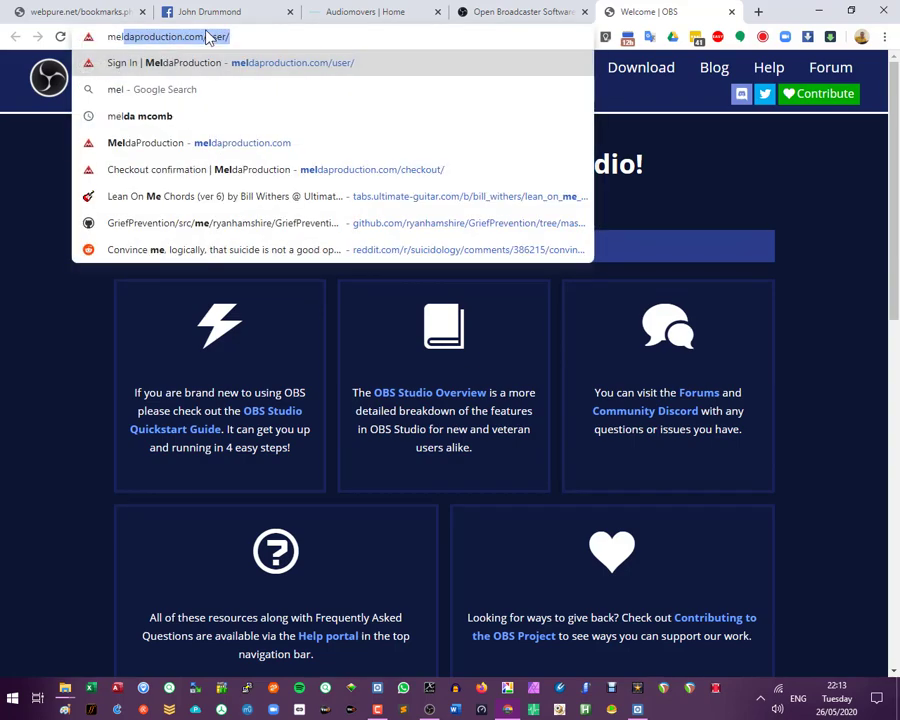
text(da pro)
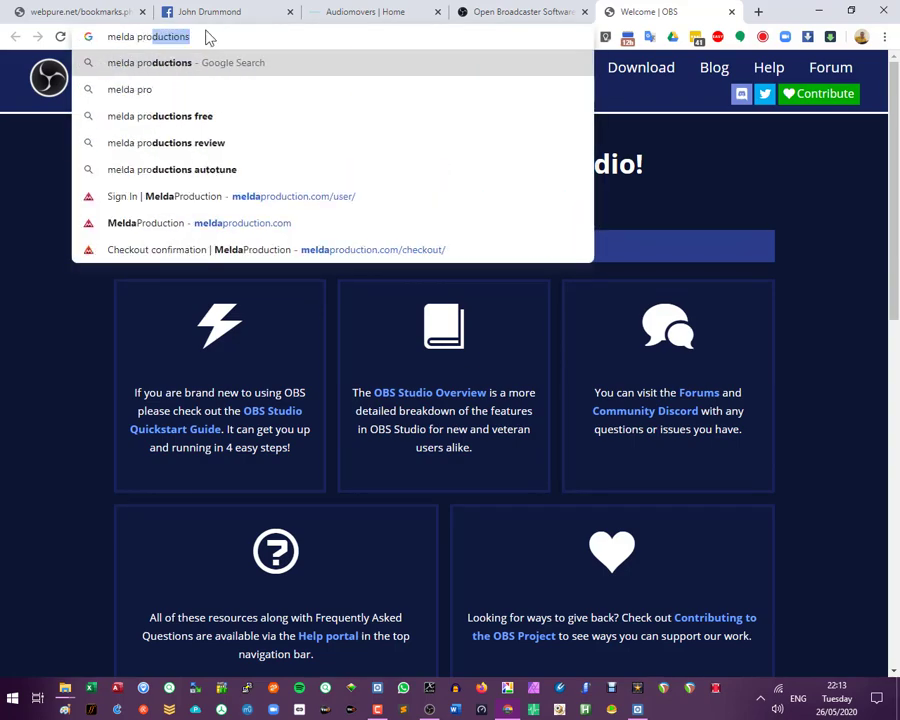
text(duction)
key(Return)
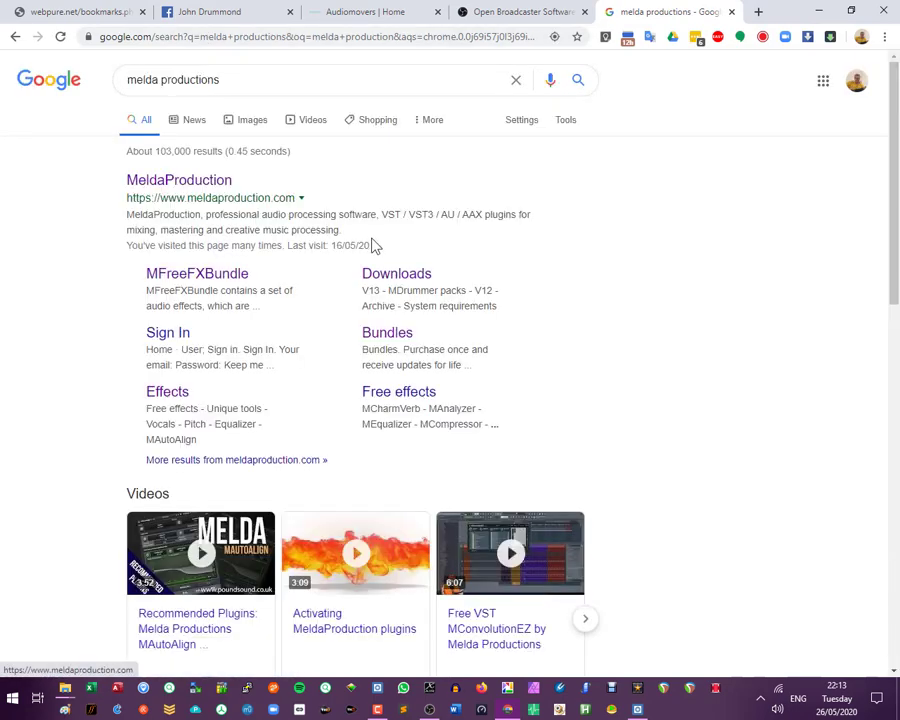
- Open MeldaProduction's Downloads page and download the Windows MAudioPlugins 14.06 installer from Mirror 1 Czech Republic
click(390, 284)
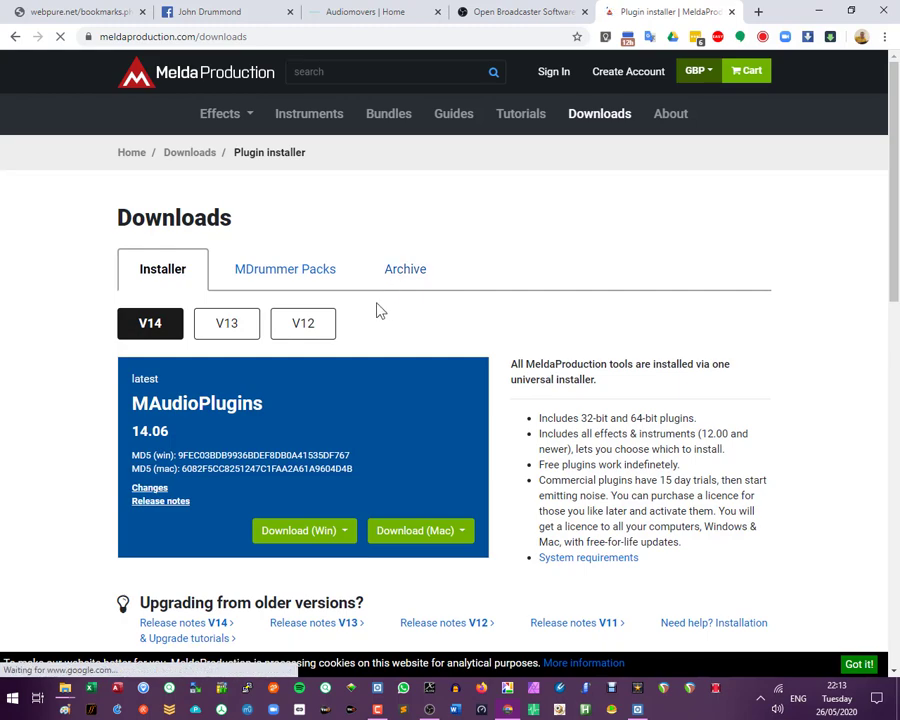
click(305, 540)
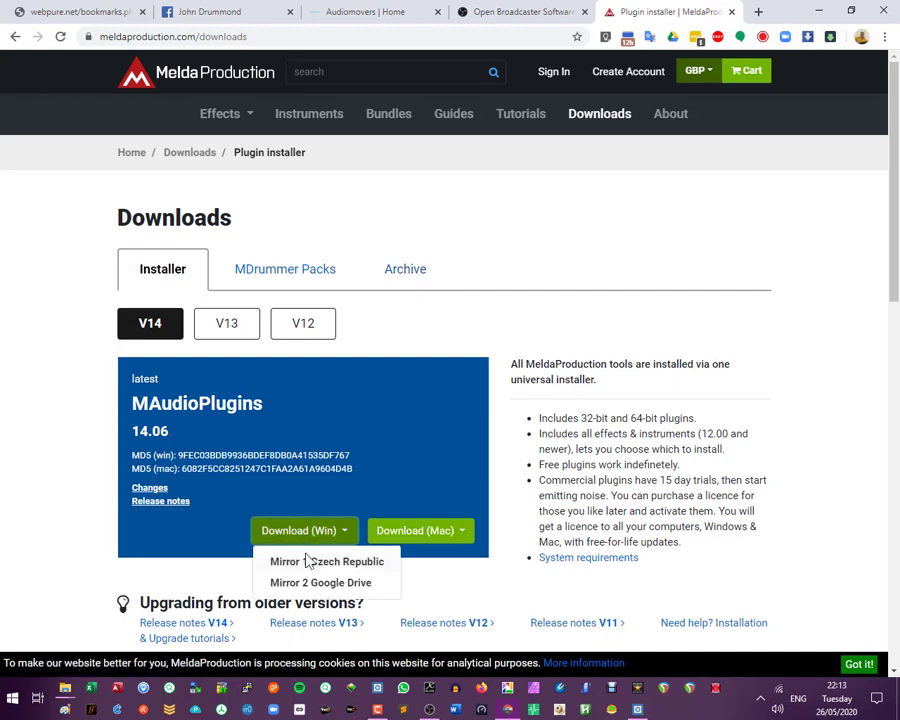
click(309, 564)
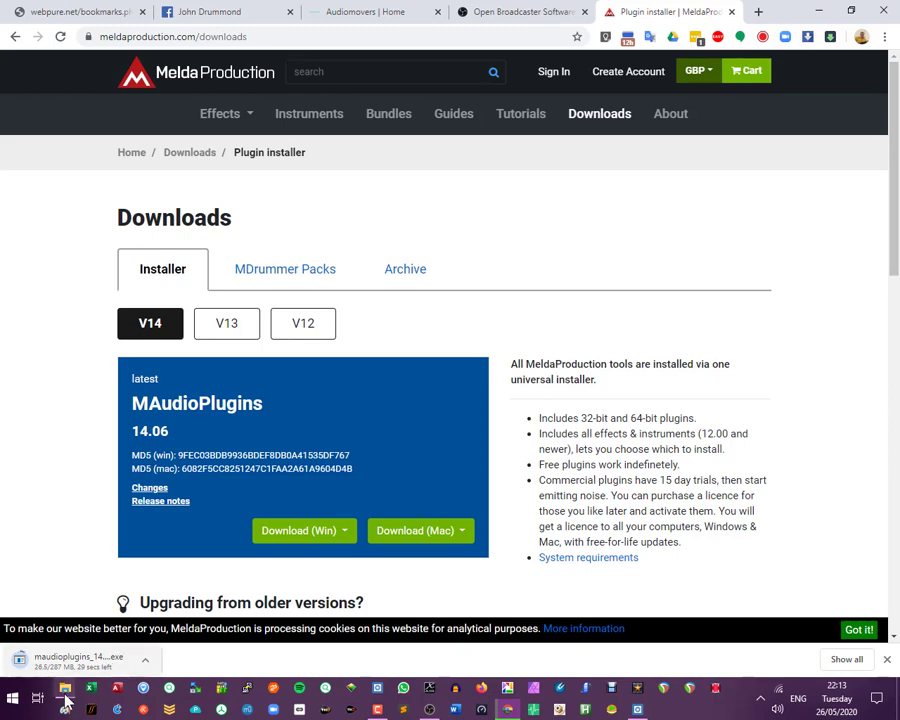
- Switch to File Explorer and launch the MeldaProduction plugin installer from the OBS Reaper Vid folder on the Desktop
mouse_move(68, 700)
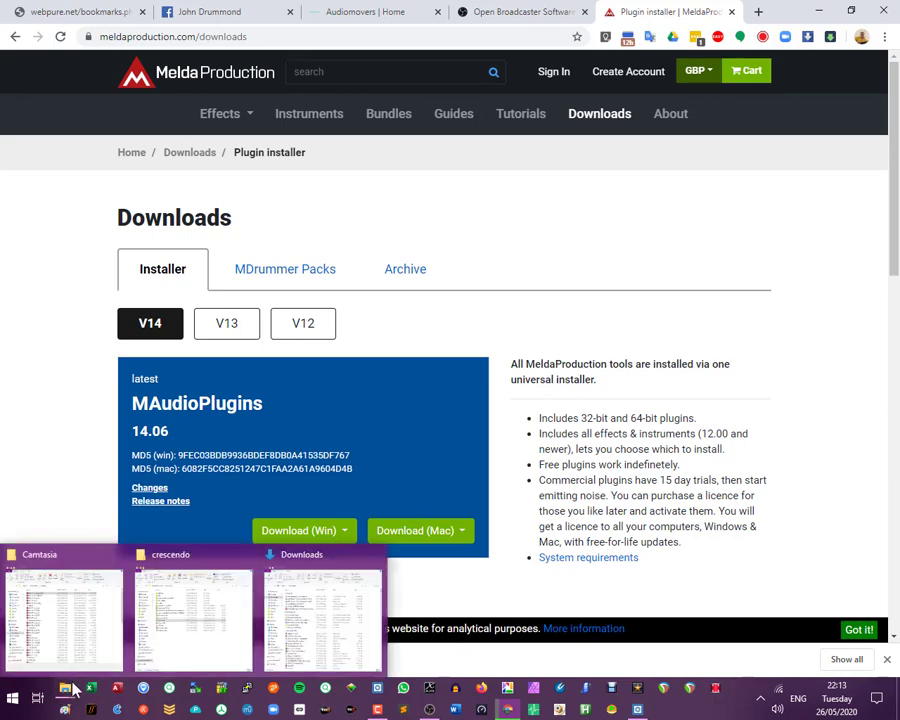
click(199, 634)
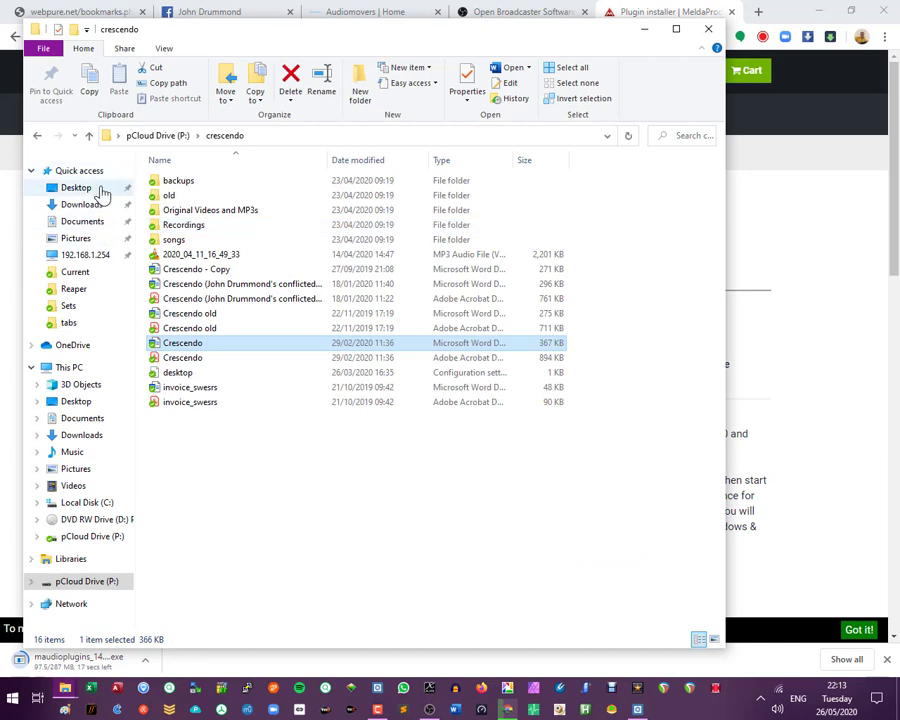
click(90, 192)
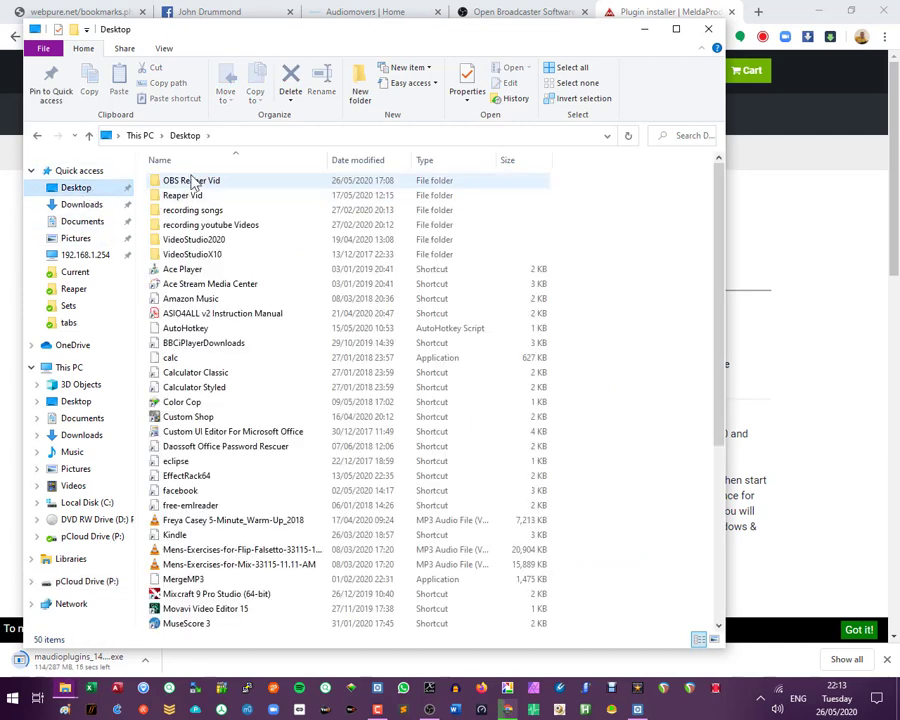
double_click(193, 181)
click(205, 211)
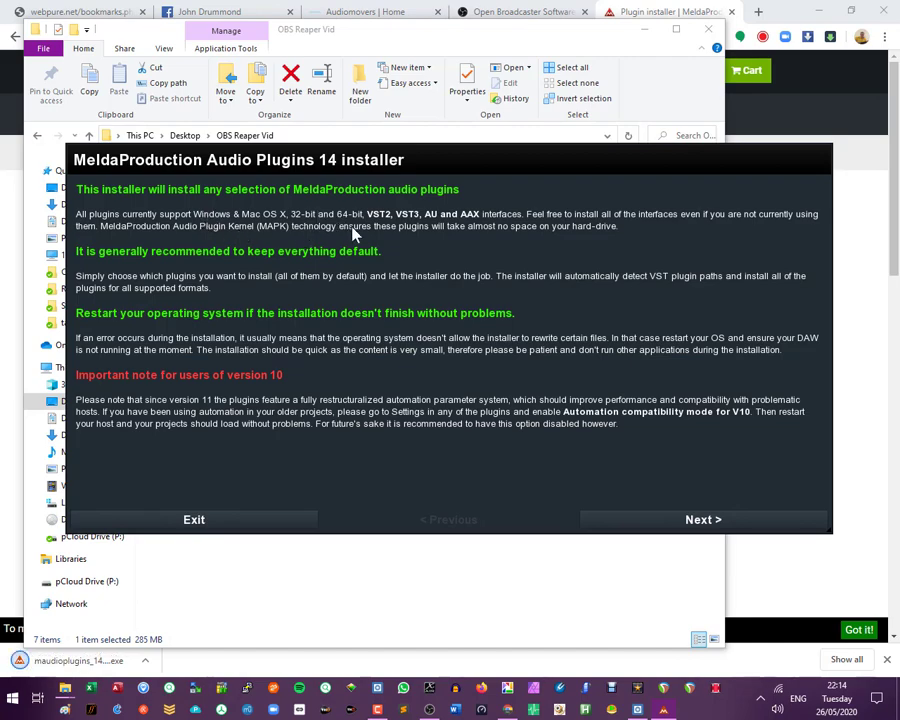
- Agree to the installer's licence terms and exclude the AAX plugins from the components, leaving VST and VST3 selected
click(686, 536)
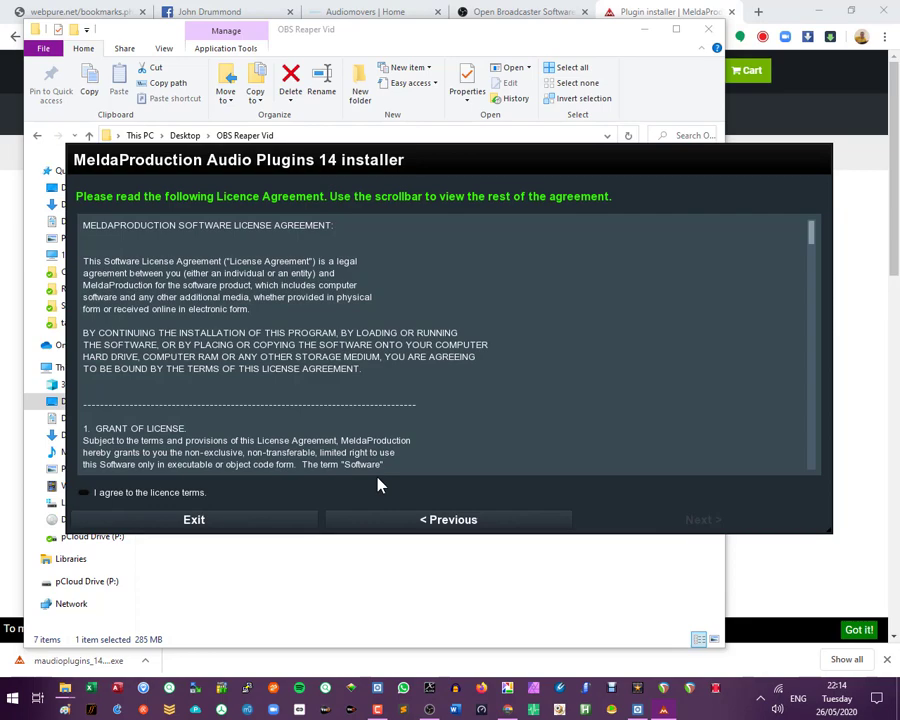
click(184, 494)
click(640, 526)
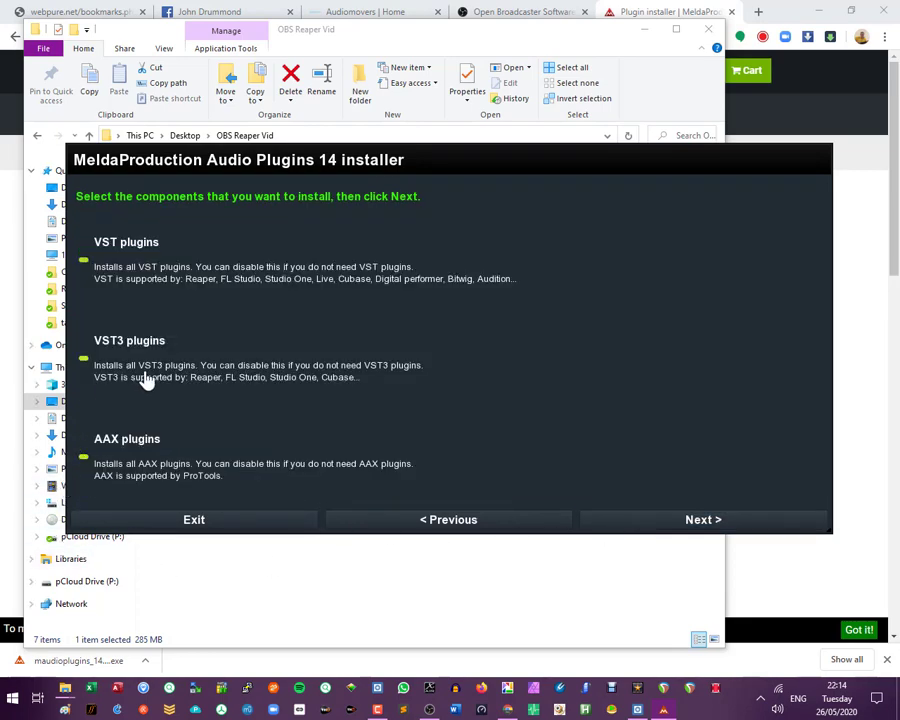
click(88, 459)
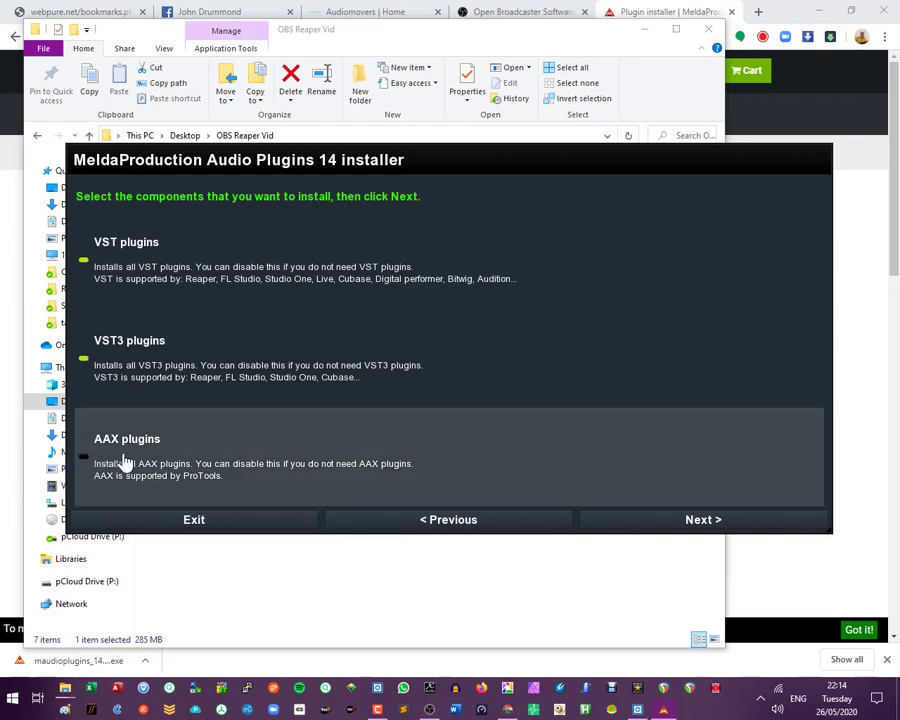
click(690, 521)
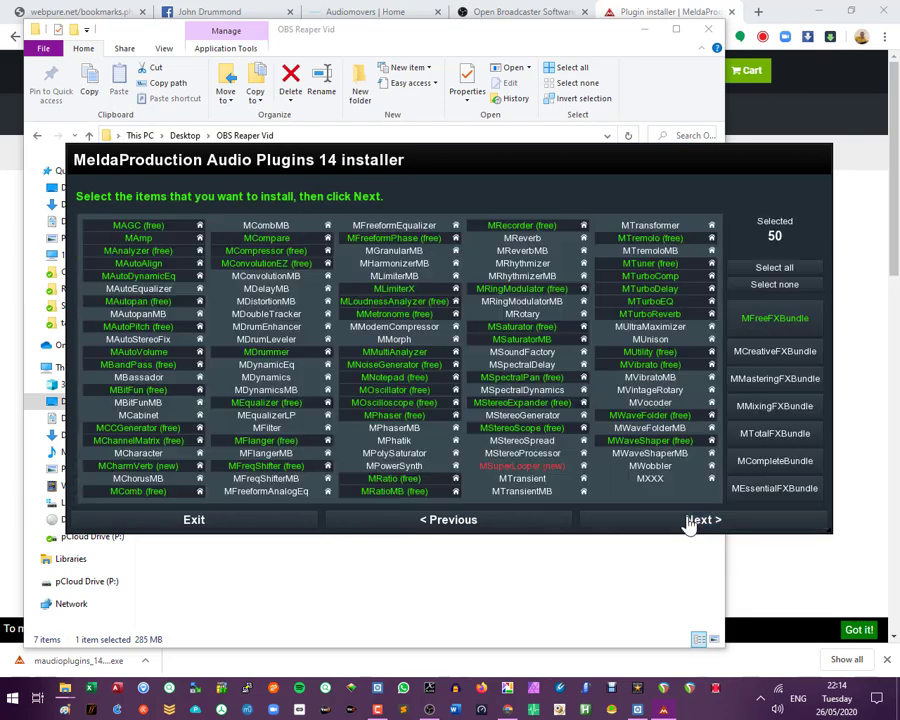
- Clear the installer's plugin selection and select only the MFreeFXBundle plugins
click(761, 287)
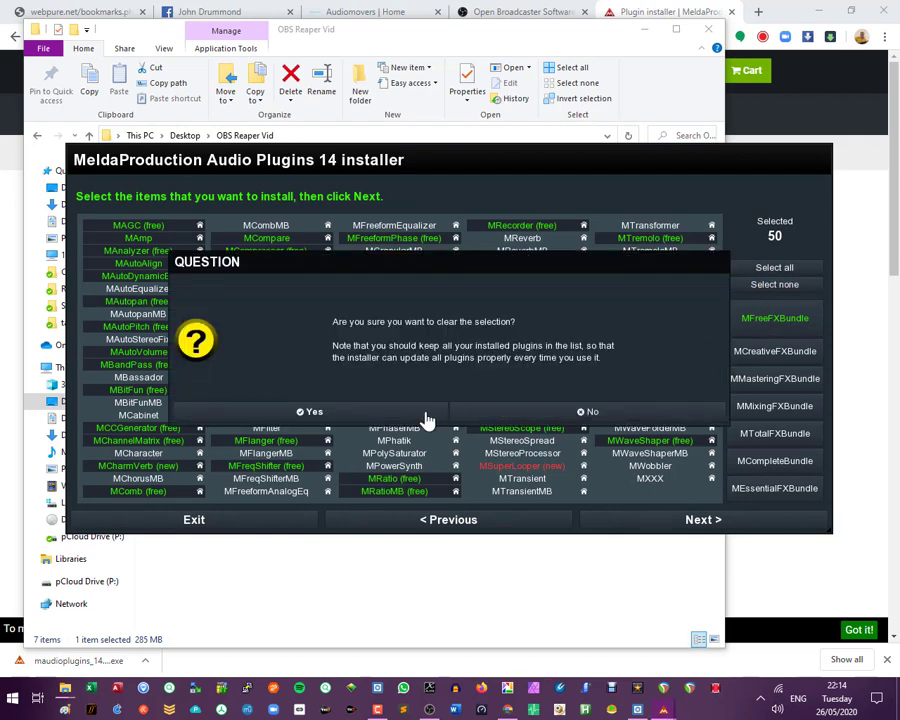
click(425, 415)
click(752, 319)
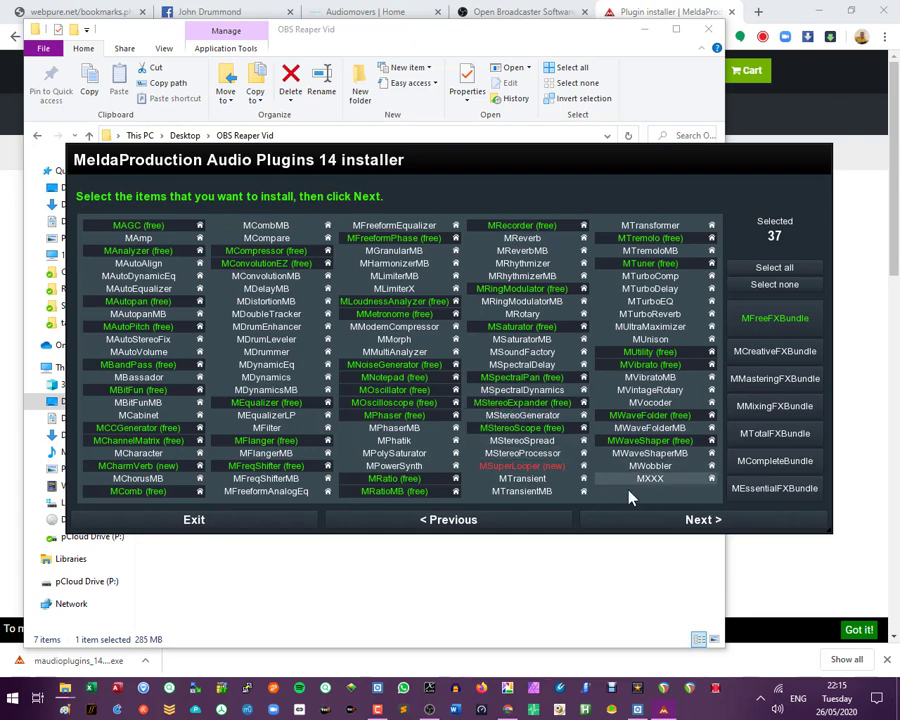
- Accept the selected plugins and default installation directories, skip the plugin clean-up, and start installing
click(679, 530)
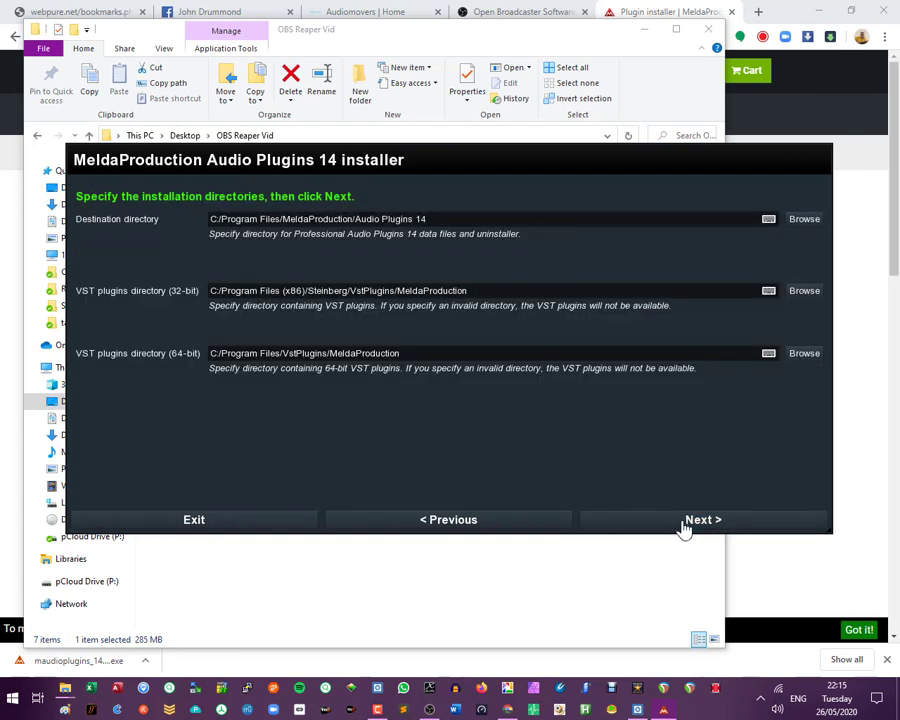
click(683, 530)
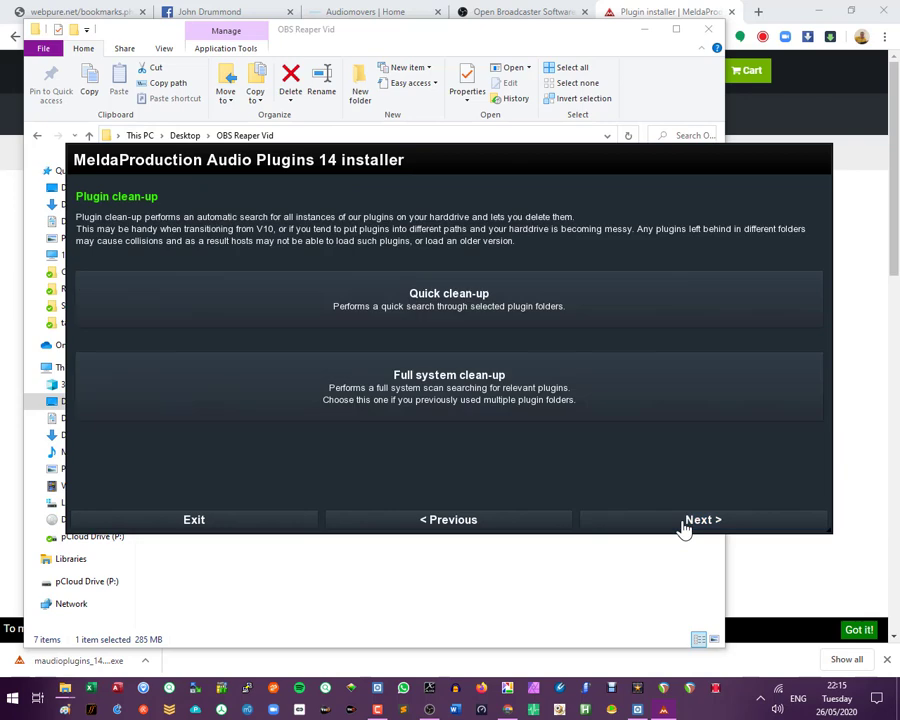
click(683, 530)
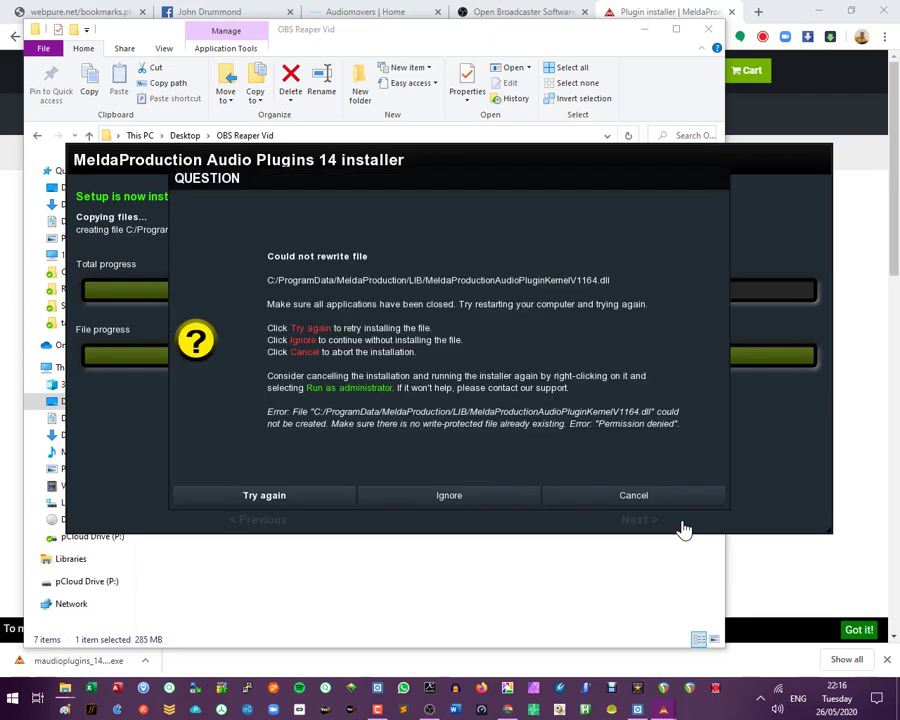
- Ignore the files that cannot be rewritten so the installation continues, and finish the installer
click(441, 495)
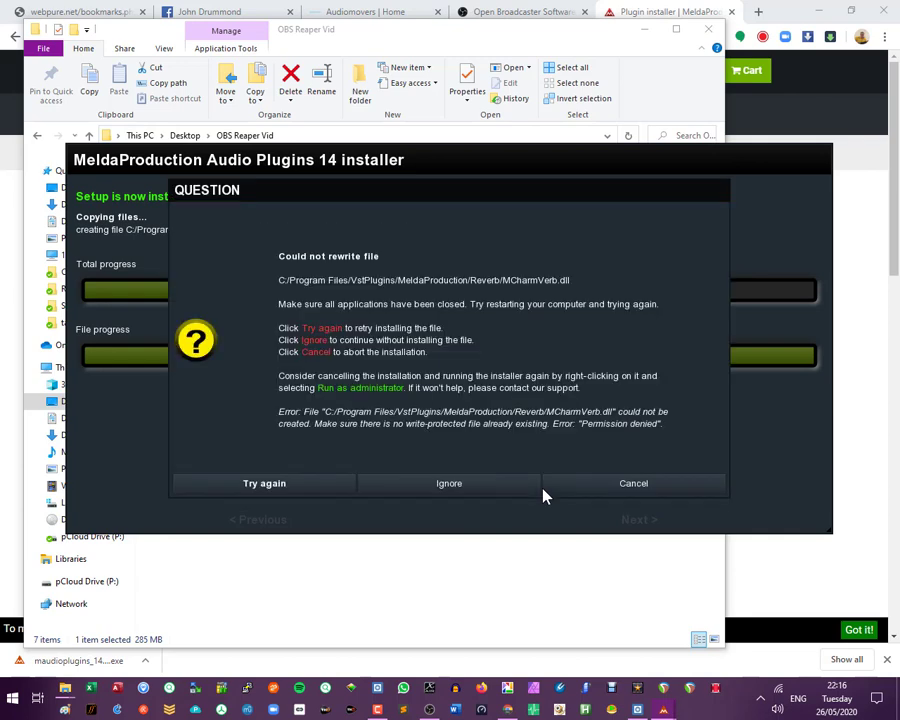
click(487, 495)
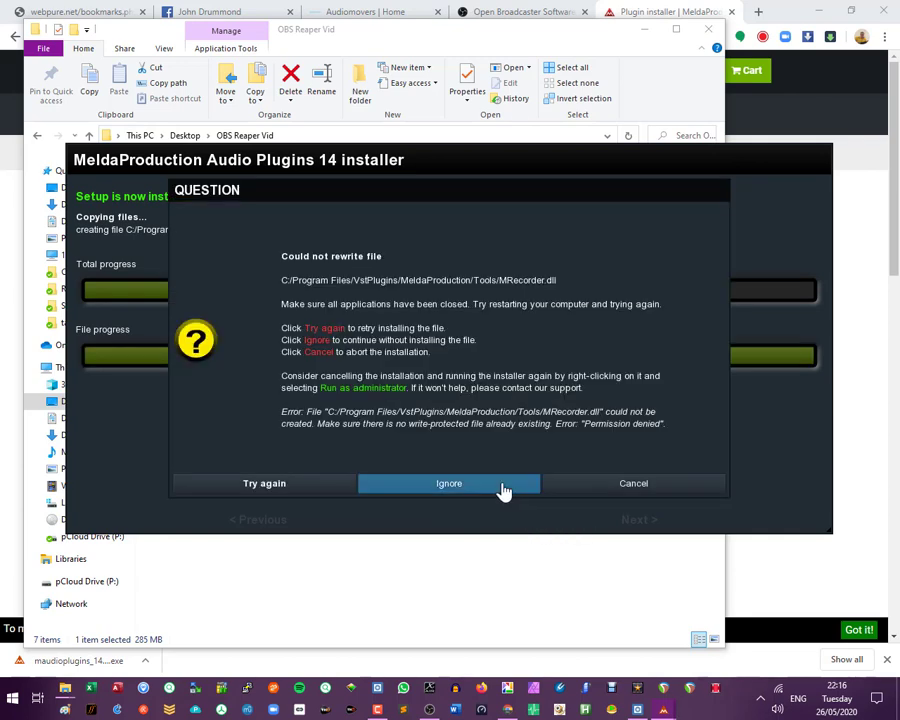
click(501, 489)
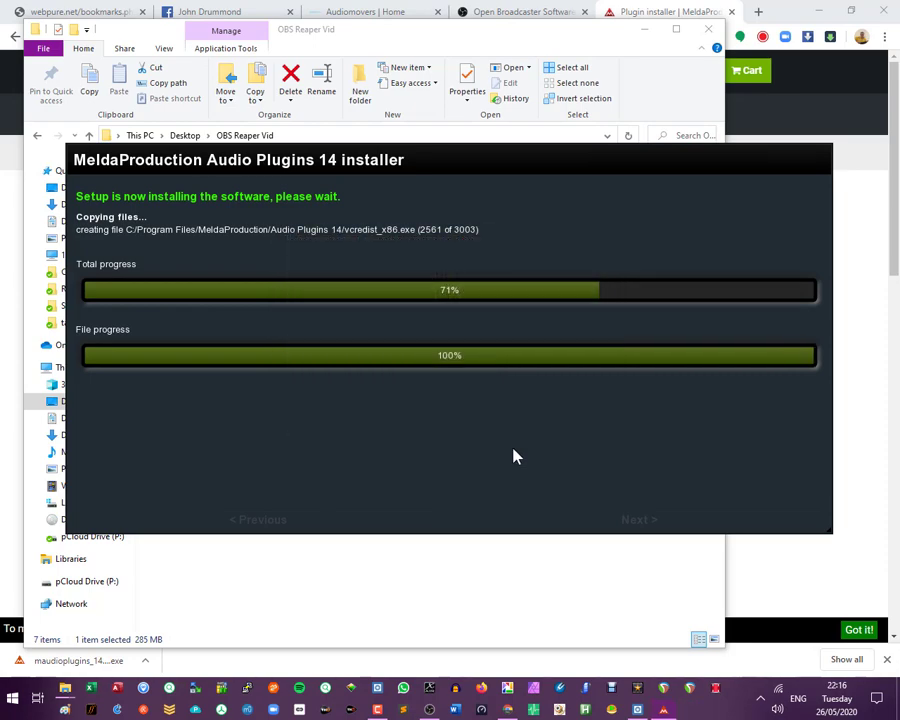
click(496, 526)
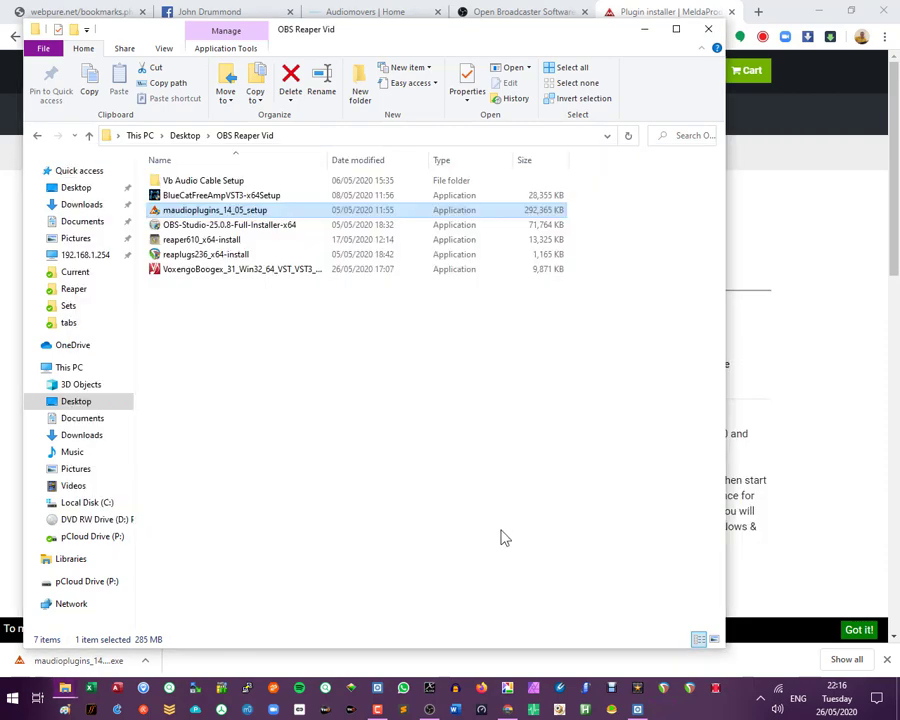
- Switch to OBS, open the filters of the Audio Input Capture source, and review its VST 2.x Plug-in and Noise Suppression filters
click(481, 709)
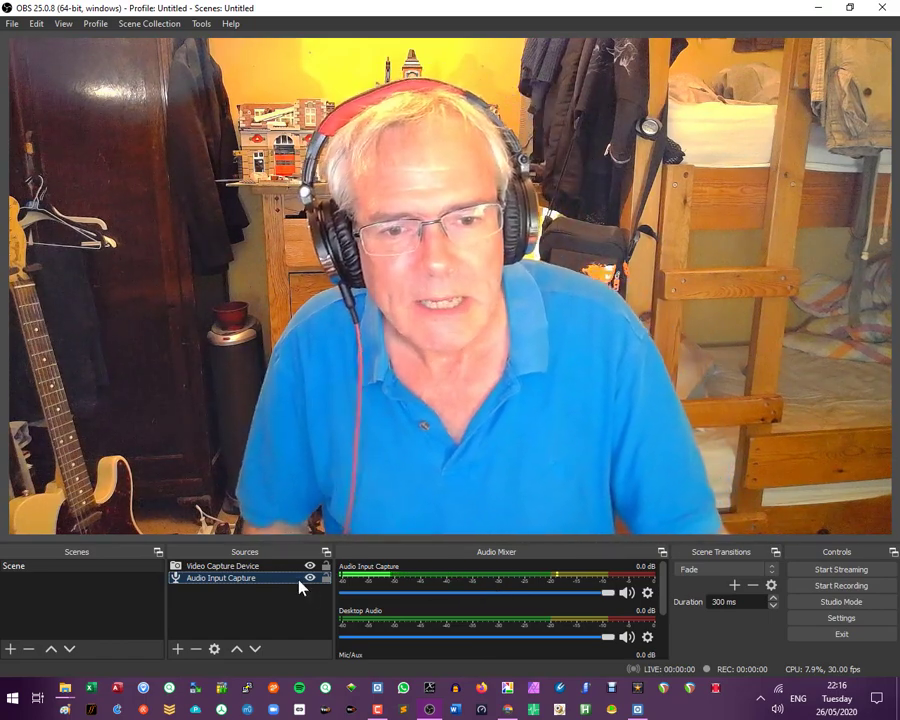
right_click(290, 578)
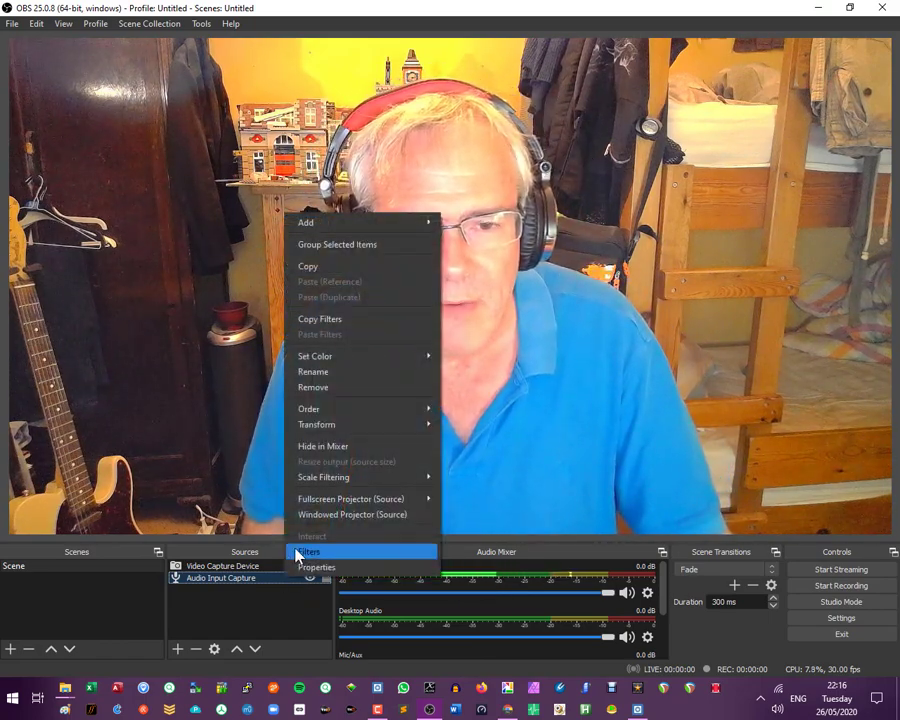
click(309, 552)
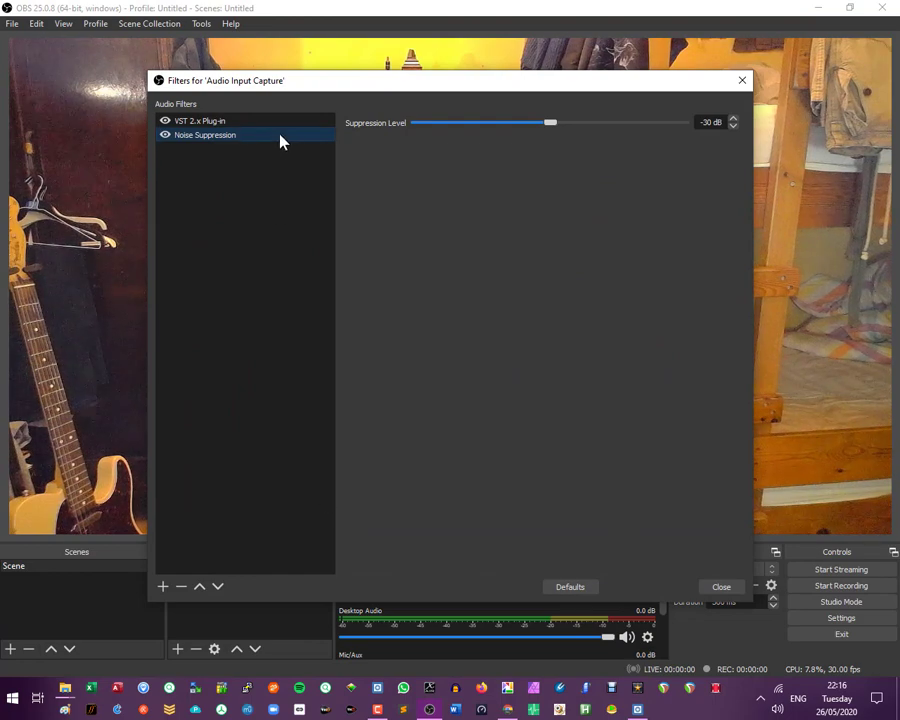
click(221, 125)
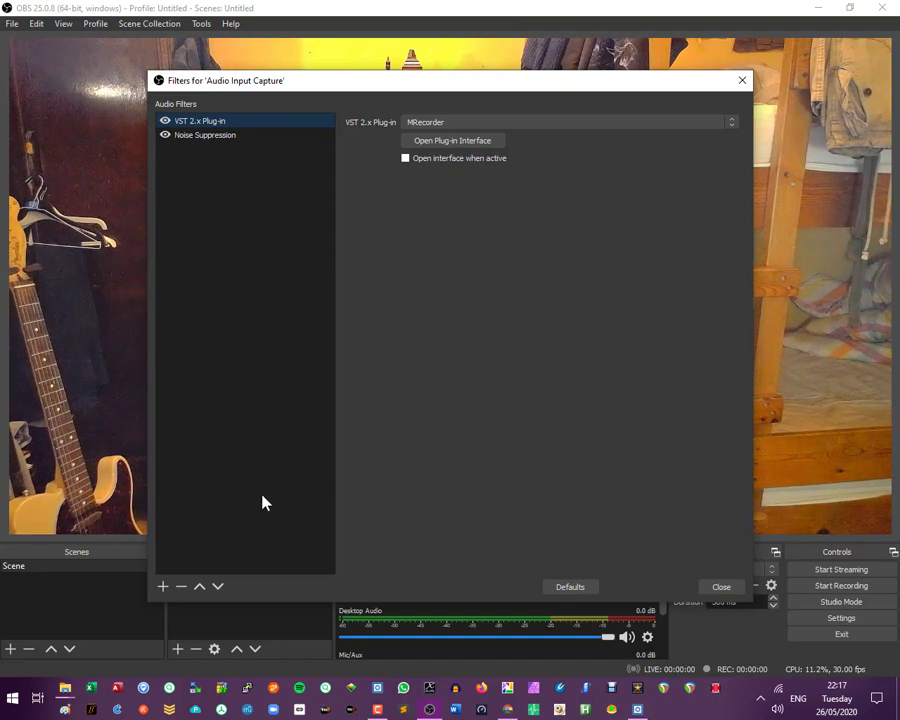
click(210, 137)
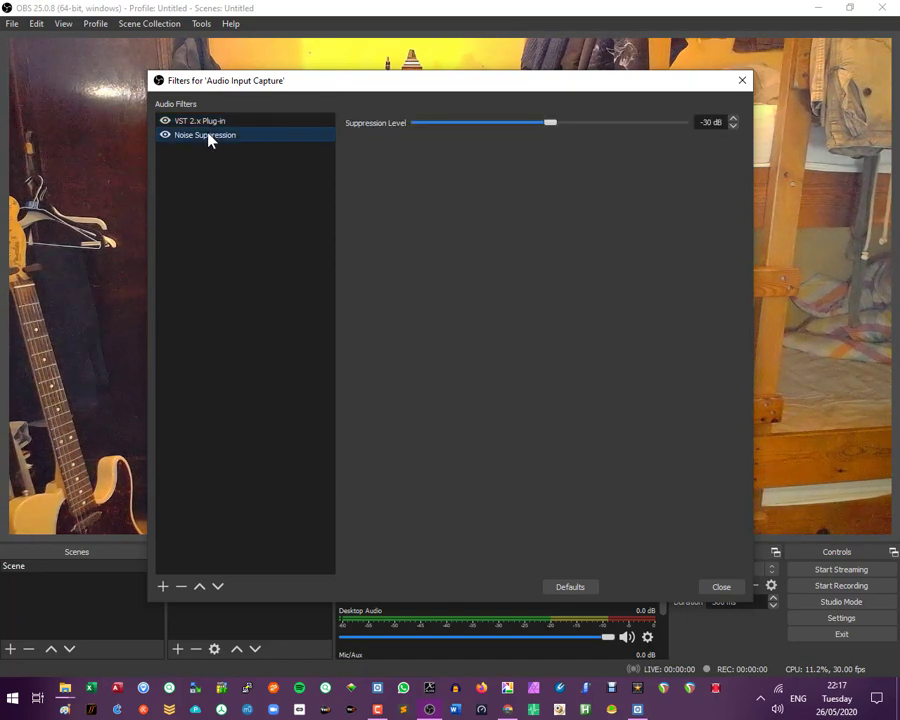
- Add another VST 2.x Plug-in filter under its default name and assign the MCharmVerb plugin to it
click(163, 587)
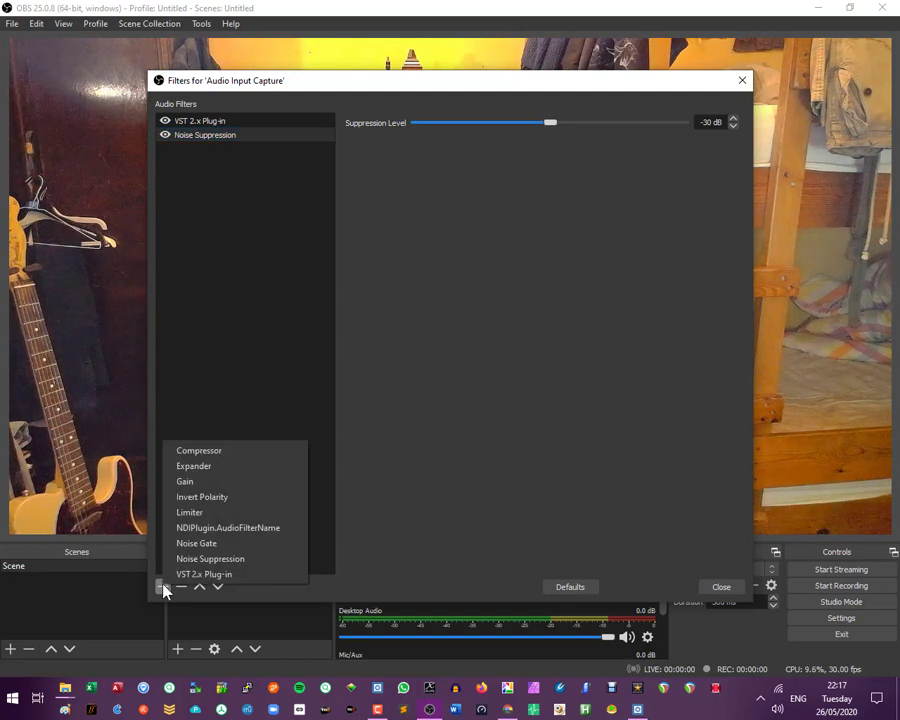
click(178, 575)
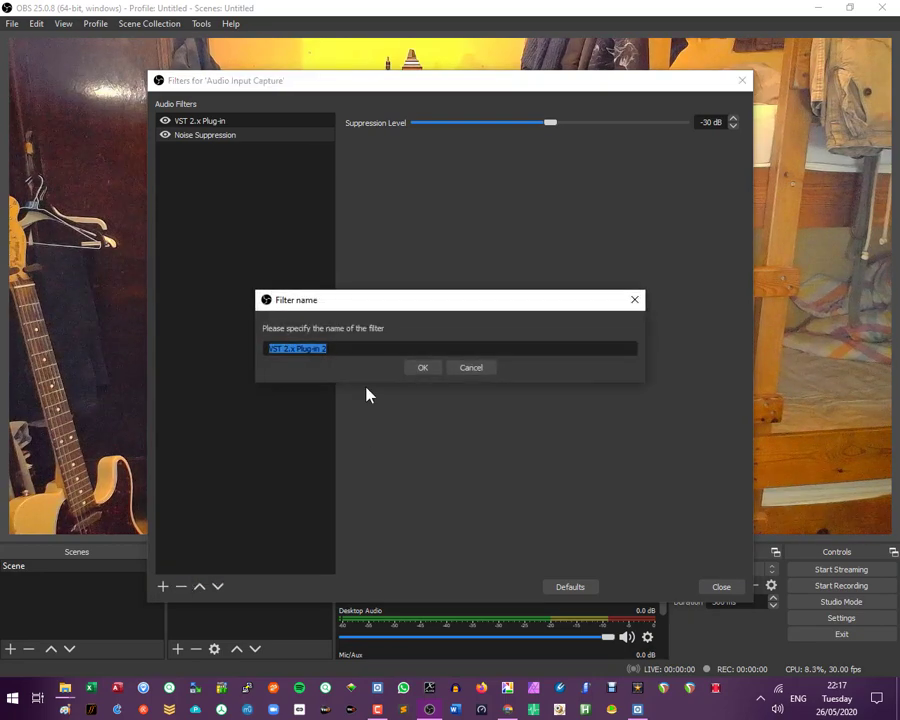
click(423, 368)
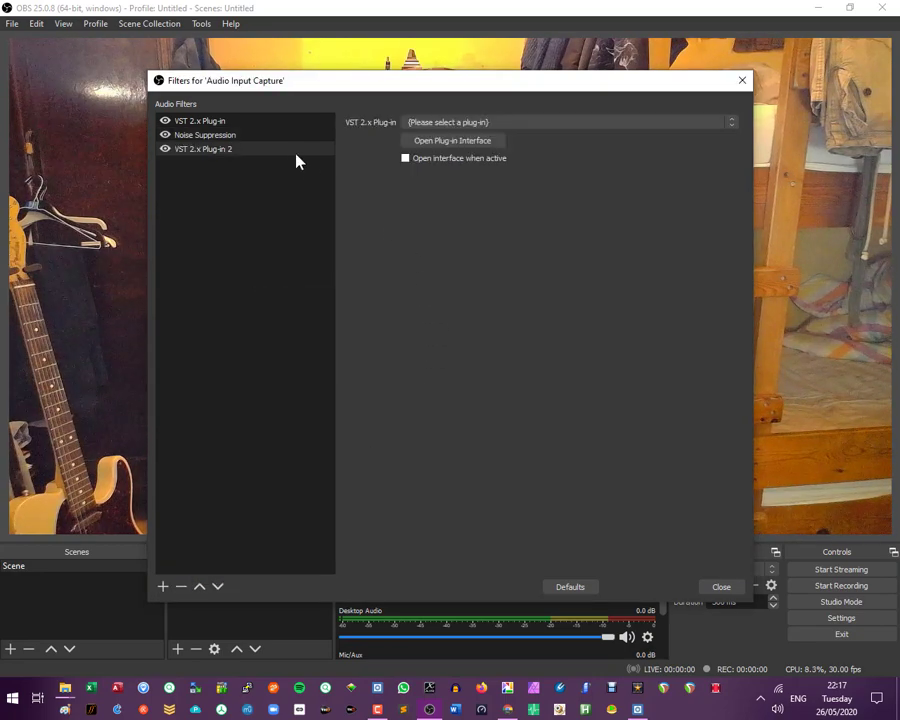
click(500, 125)
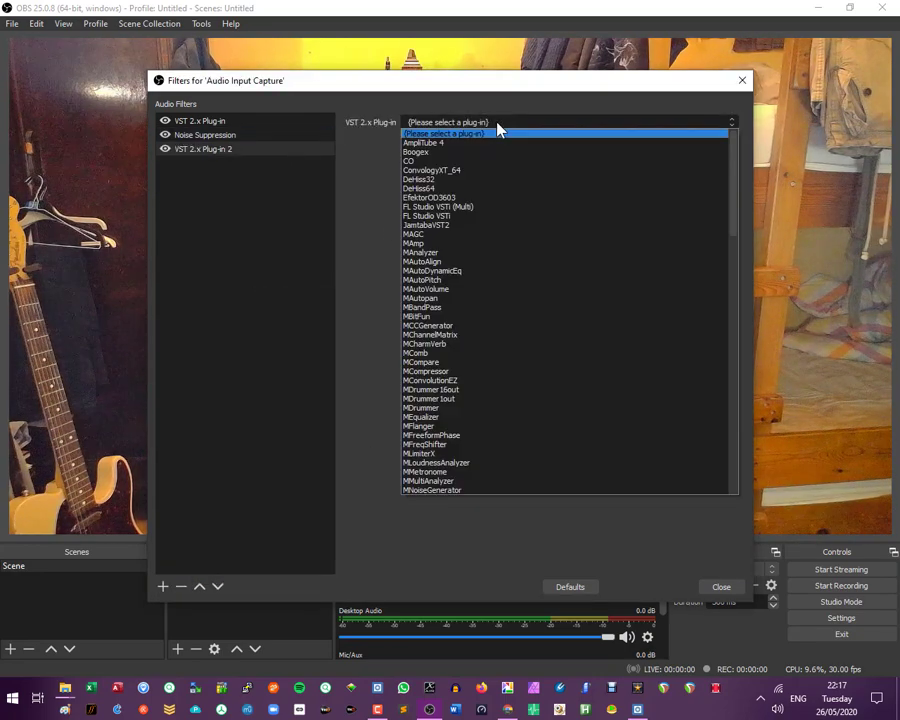
click(450, 344)
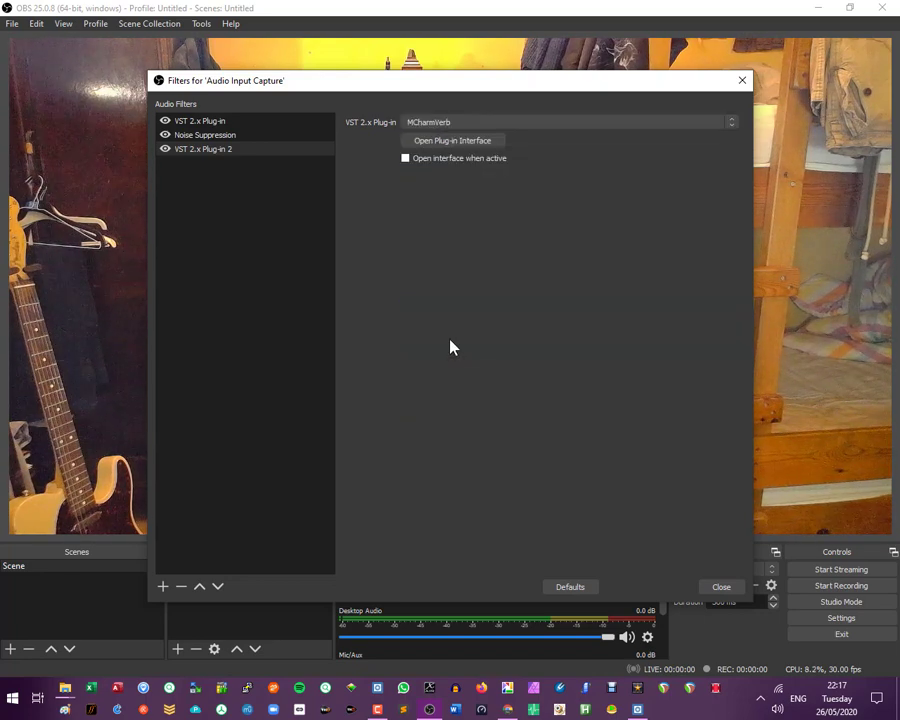
- Open the MCharmVerb interface, load the White trail preset from the Vocals folder, and reopen the interface to redraw it properly
click(475, 148)
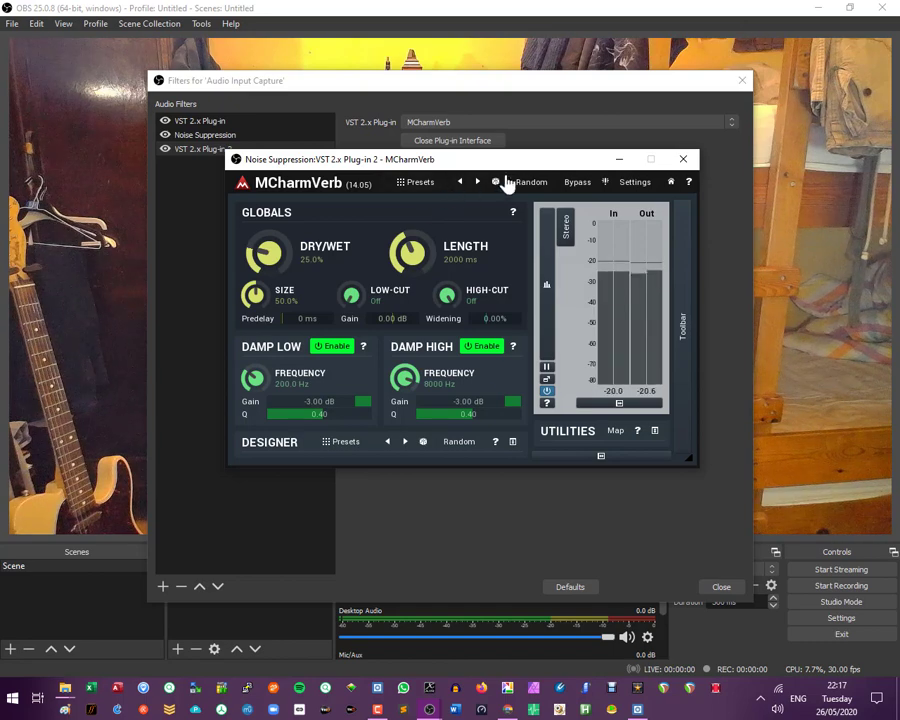
click(417, 184)
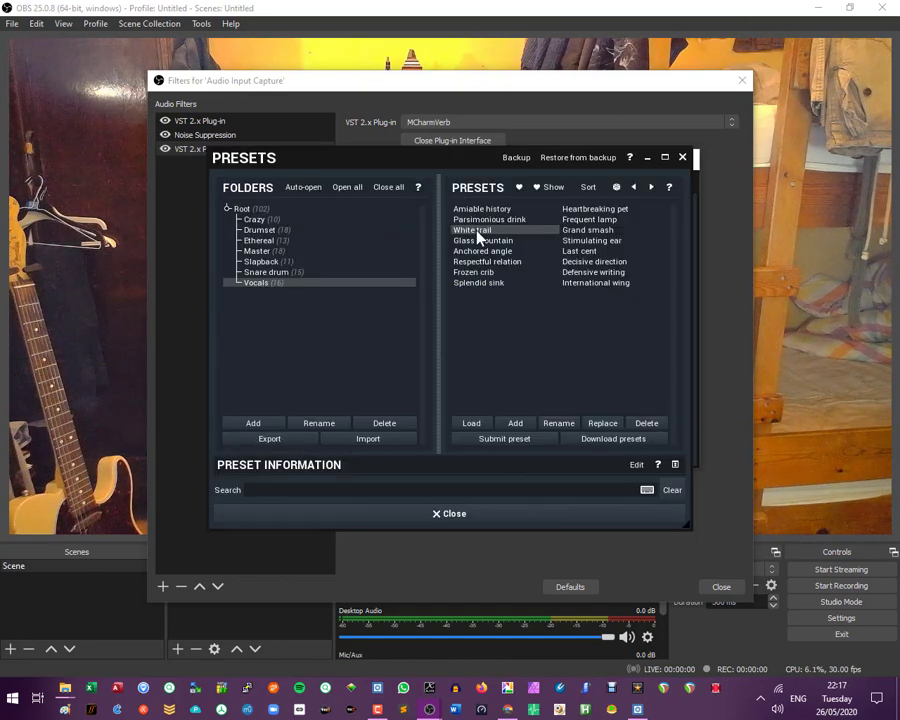
click(449, 514)
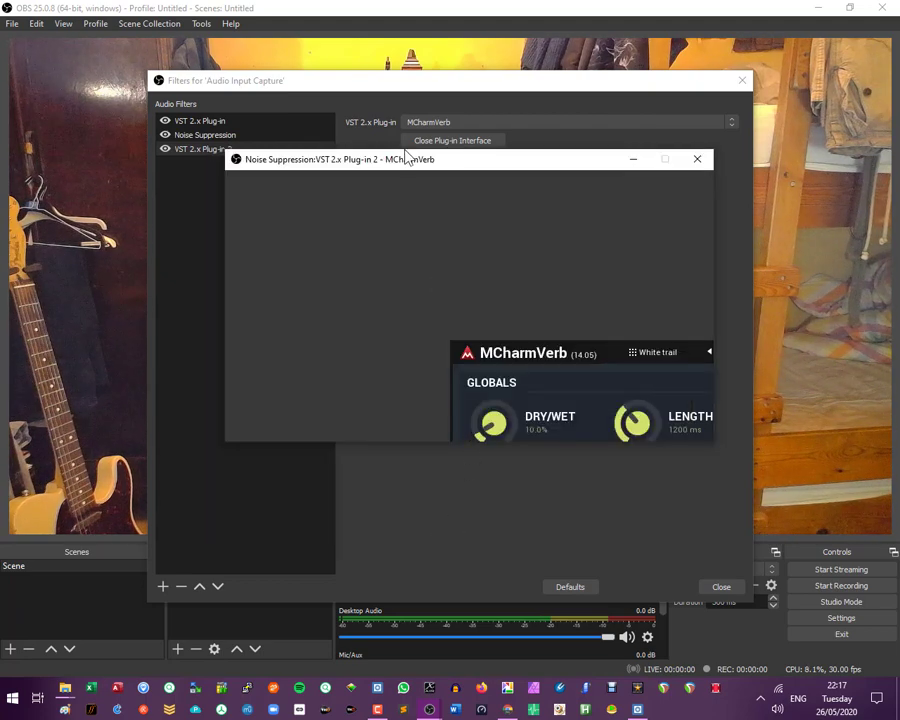
drag(407, 166, 413, 194)
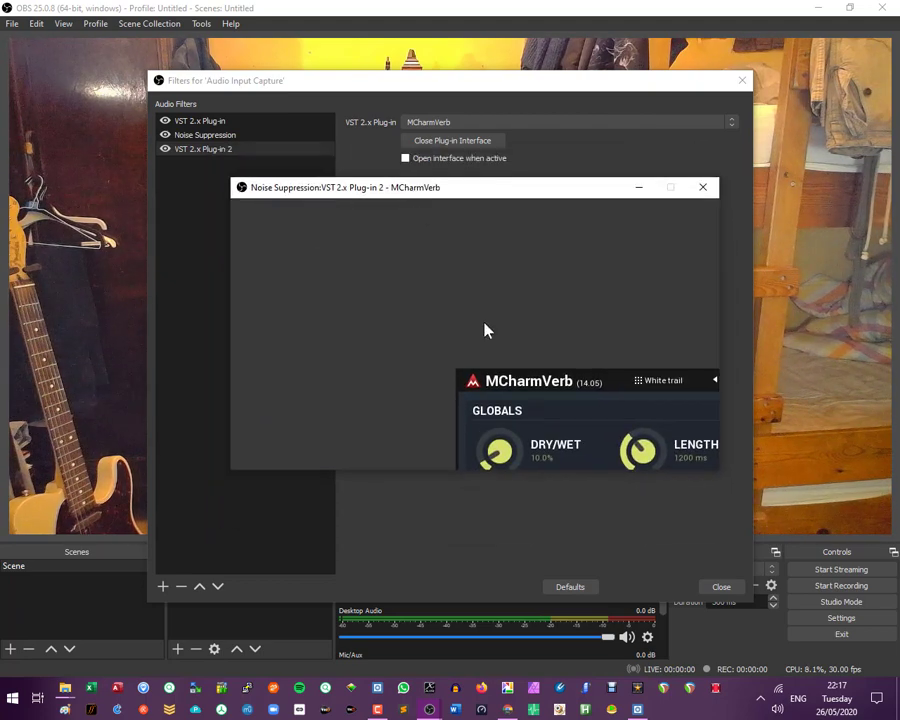
click(703, 188)
click(470, 144)
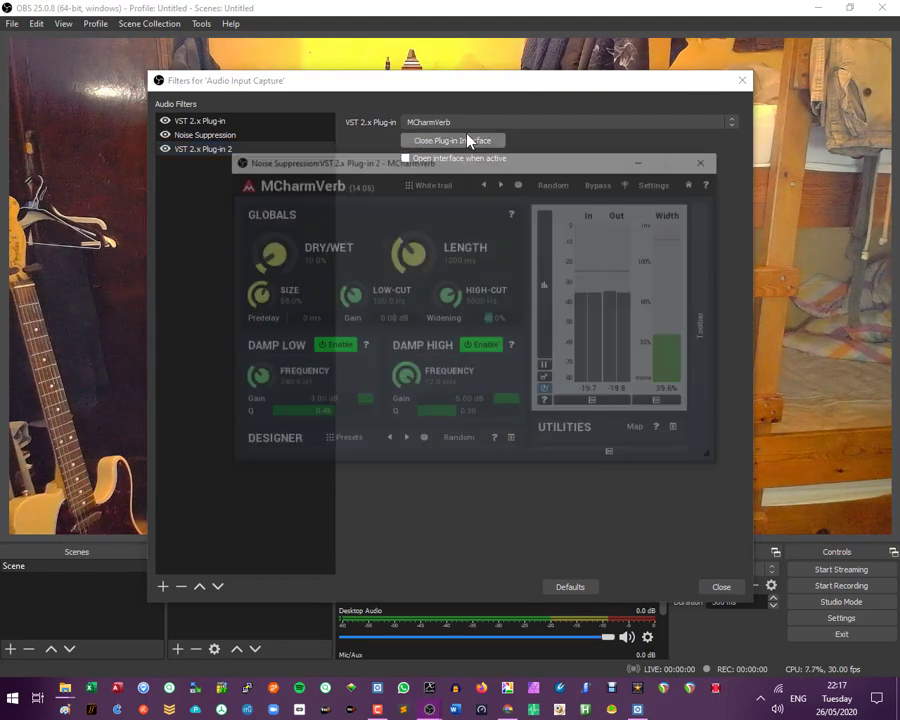
- Raise MCharmVerb's Dry/Wet to 25.2%, then close the plugin interface and the filters window
mouse_move(252, 265)
mouse_down()
mouse_move(252, 200)
mouse_move(252, 260)
mouse_up()
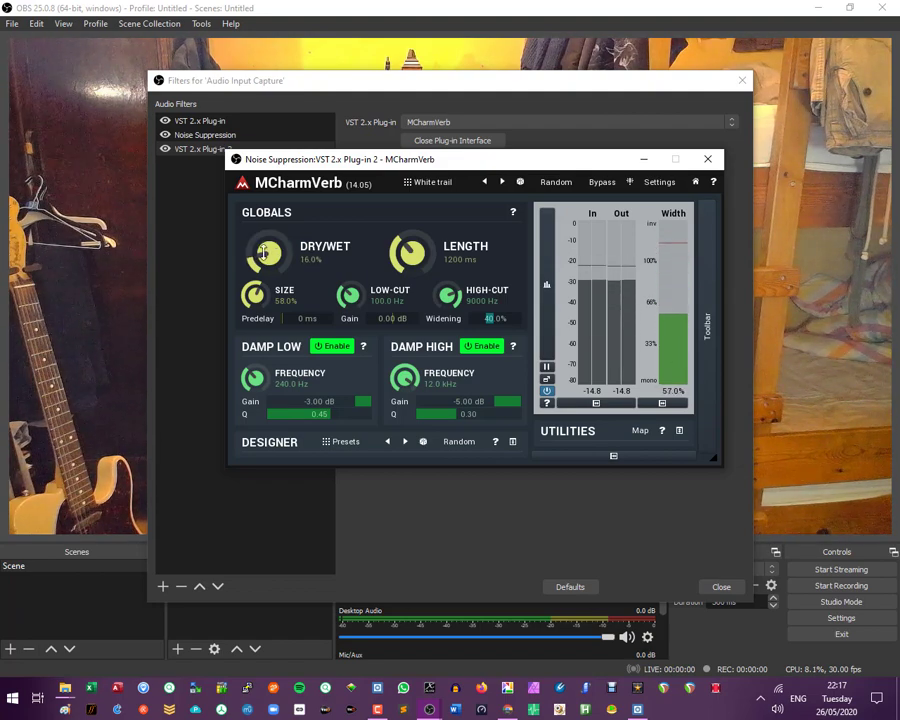
drag(252, 260, 252, 253)
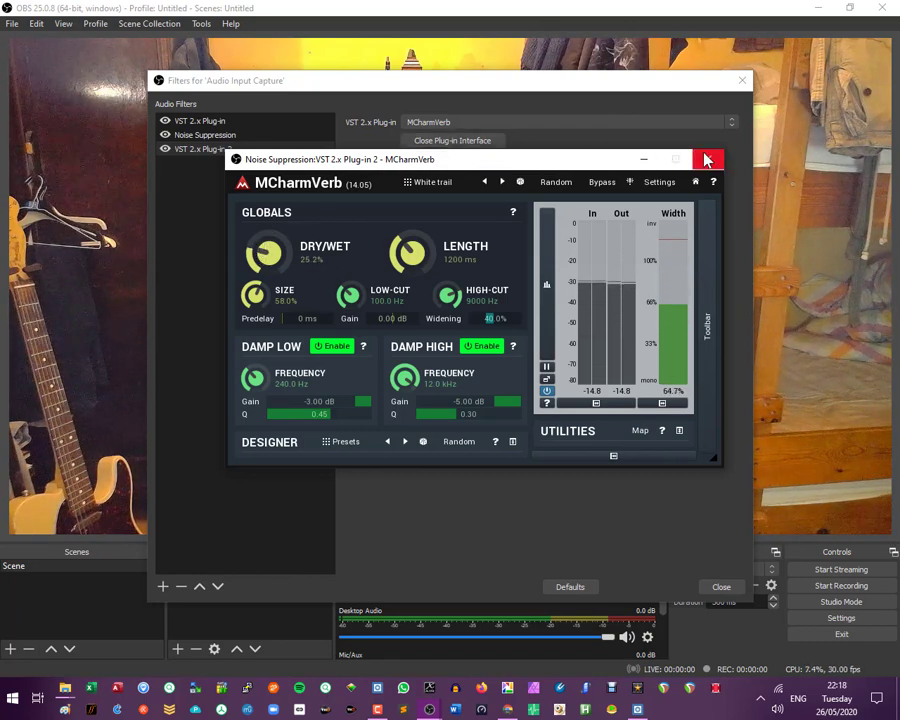
click(706, 160)
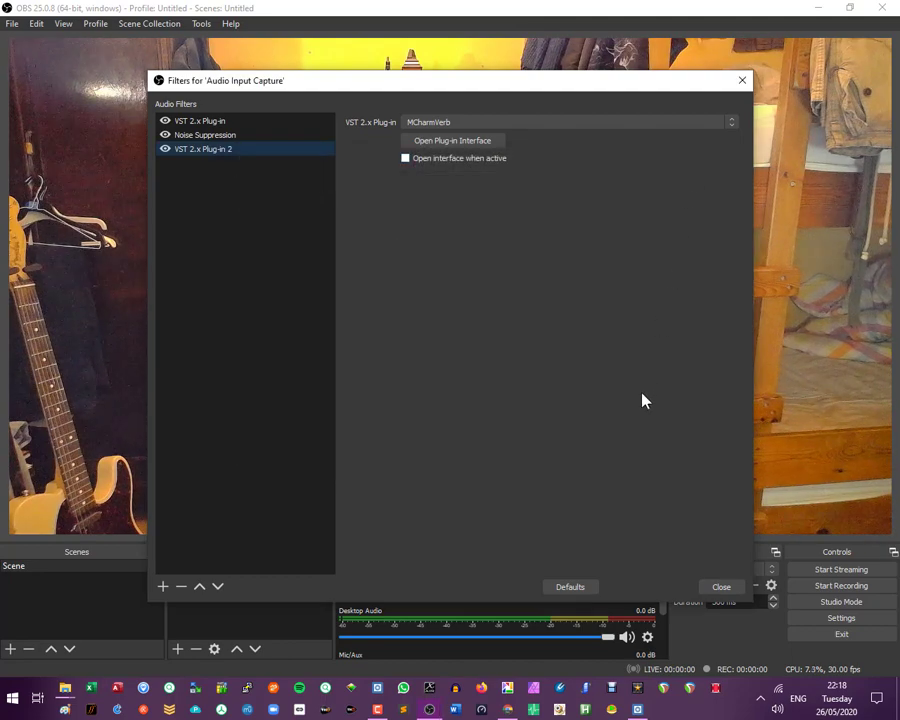
click(720, 588)
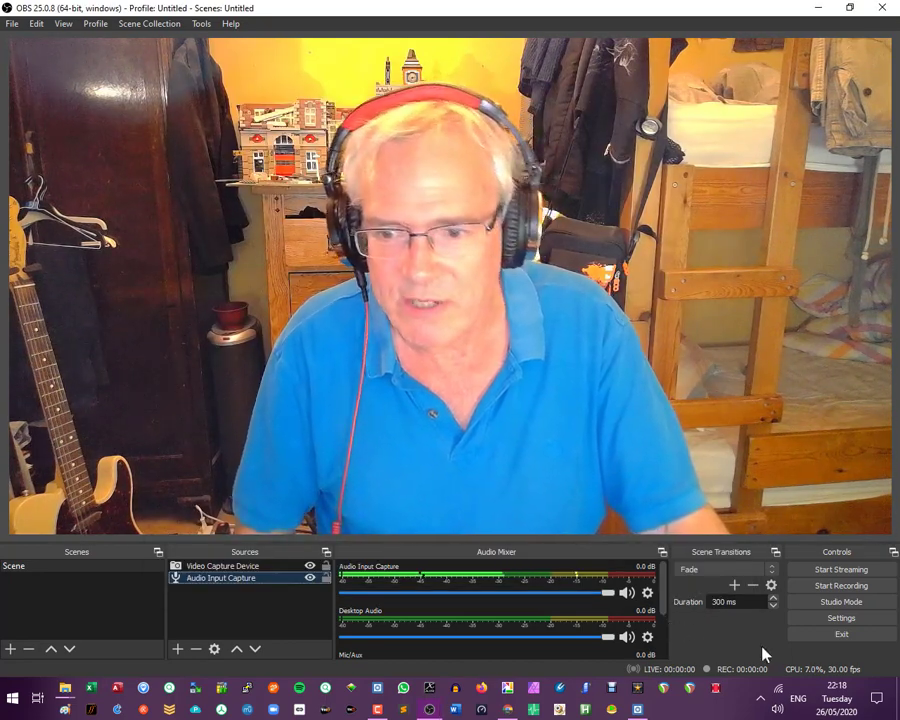
- Set the audio monitoring of Audio Input Capture to Monitor and Output in the advanced audio properties
click(646, 594)
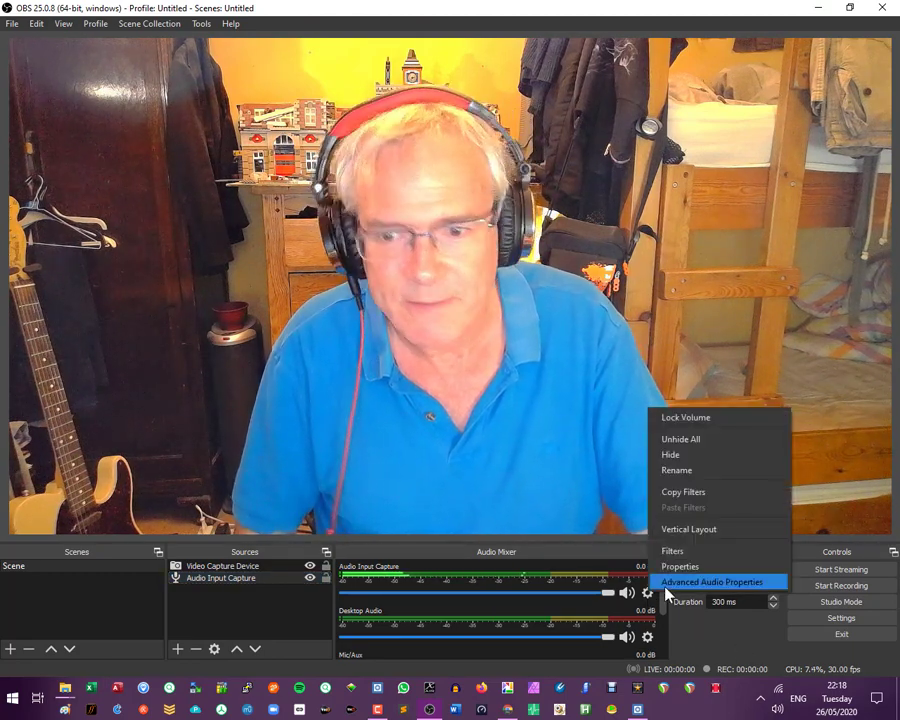
click(665, 583)
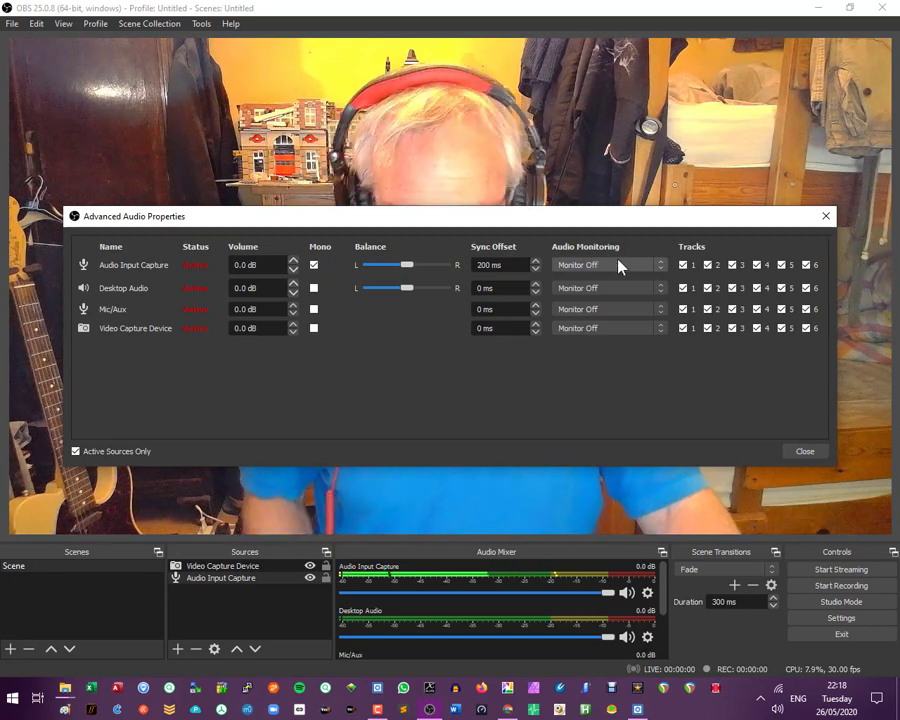
click(655, 267)
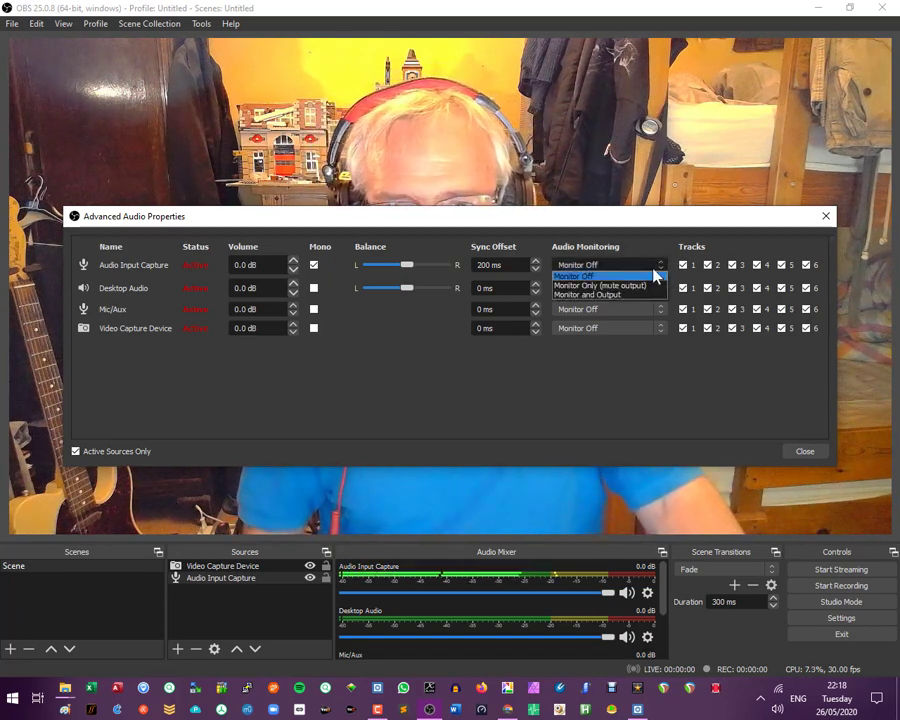
click(599, 296)
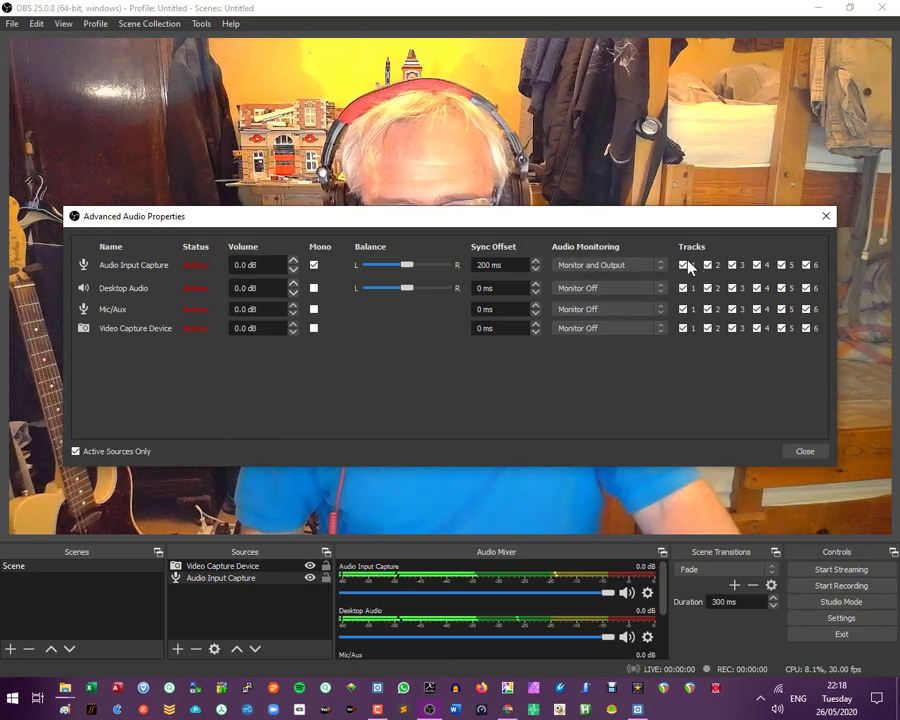
click(808, 452)
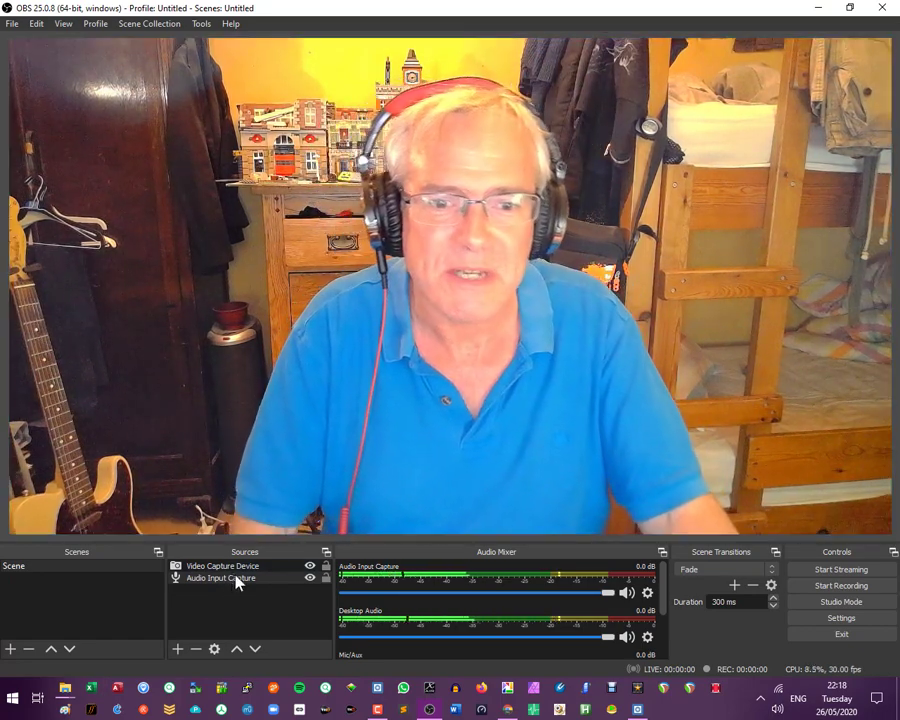
- Reopen the MCharmVerb interface from the Audio Input Capture filters and lower Dry/Wet to 0%
right_click(237, 580)
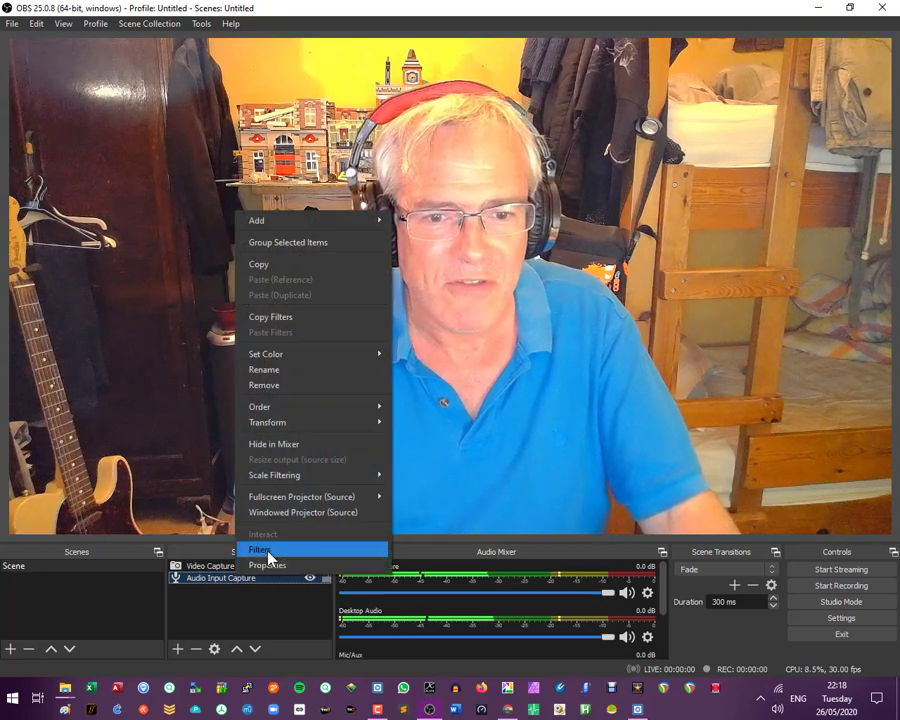
click(262, 550)
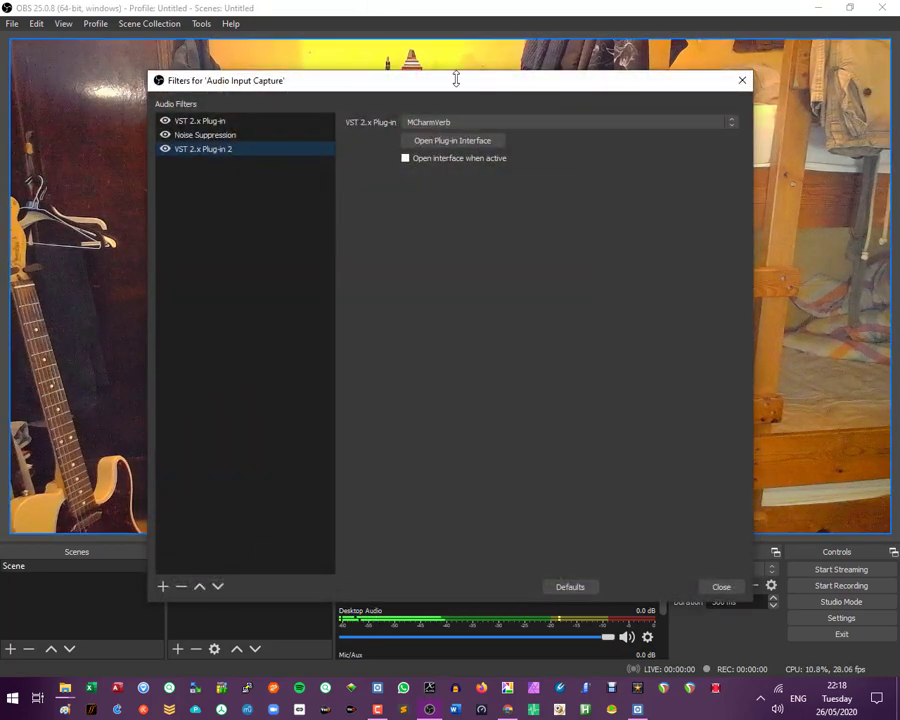
click(474, 141)
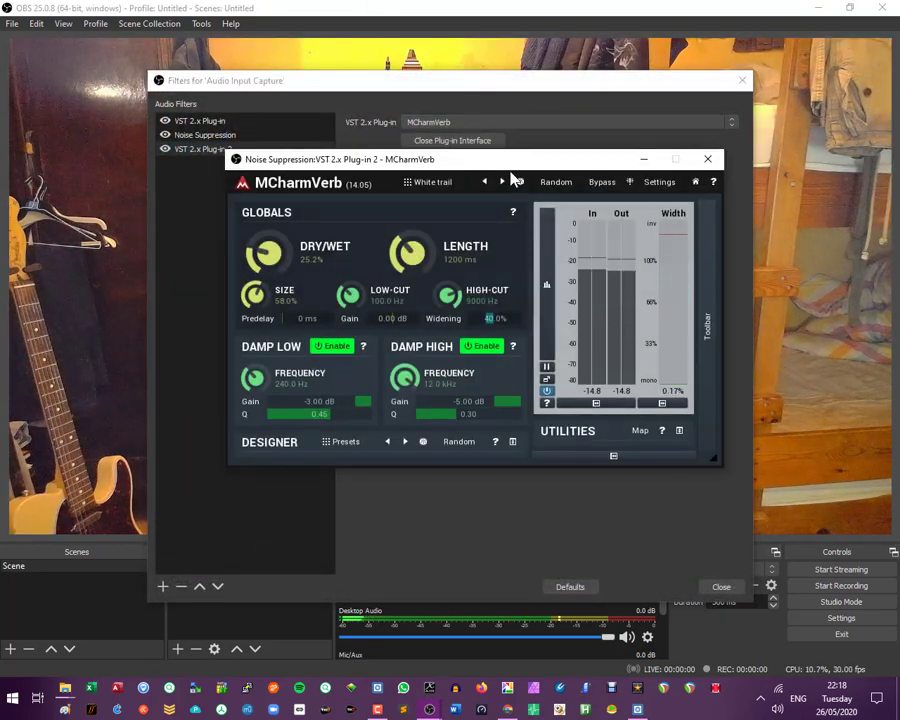
drag(265, 252, 265, 285)
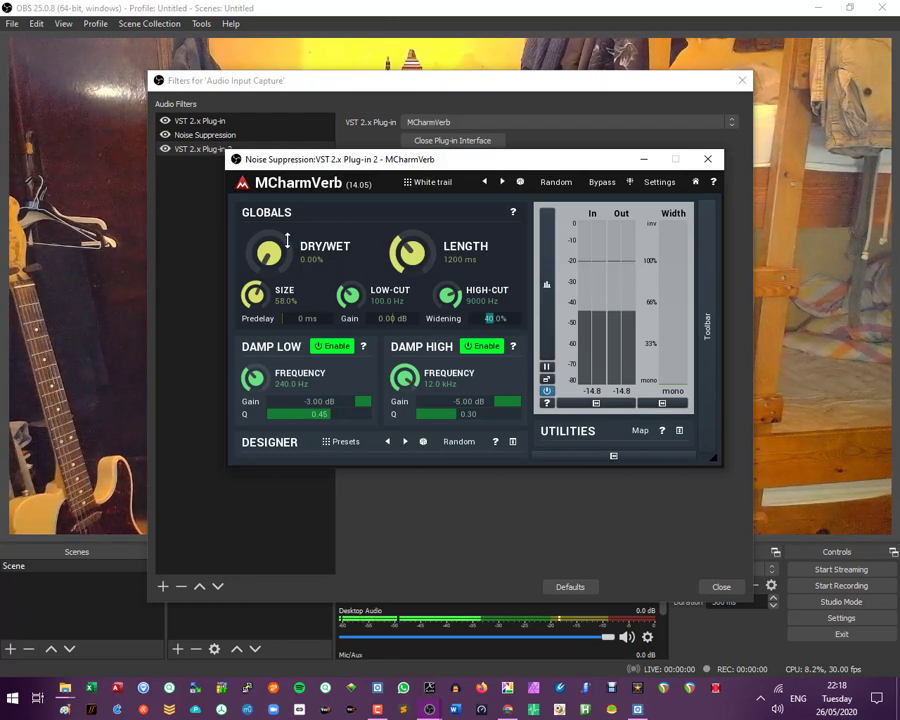
- Raise MCharmVerb's Dry/Wet to 25.6%, then close the filters window
drag(287, 240, 287, 198)
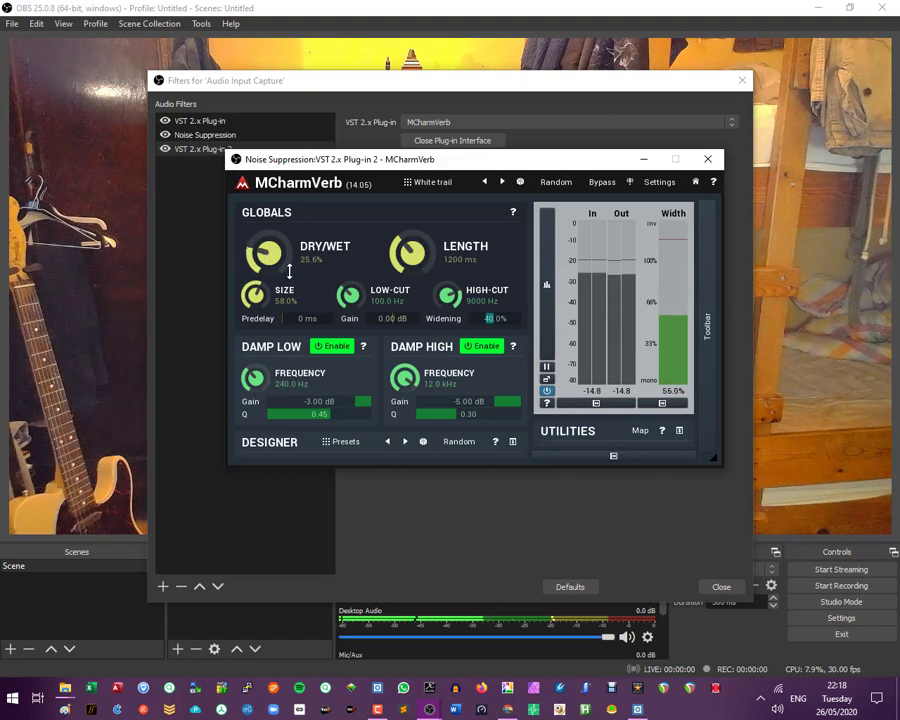
click(720, 590)
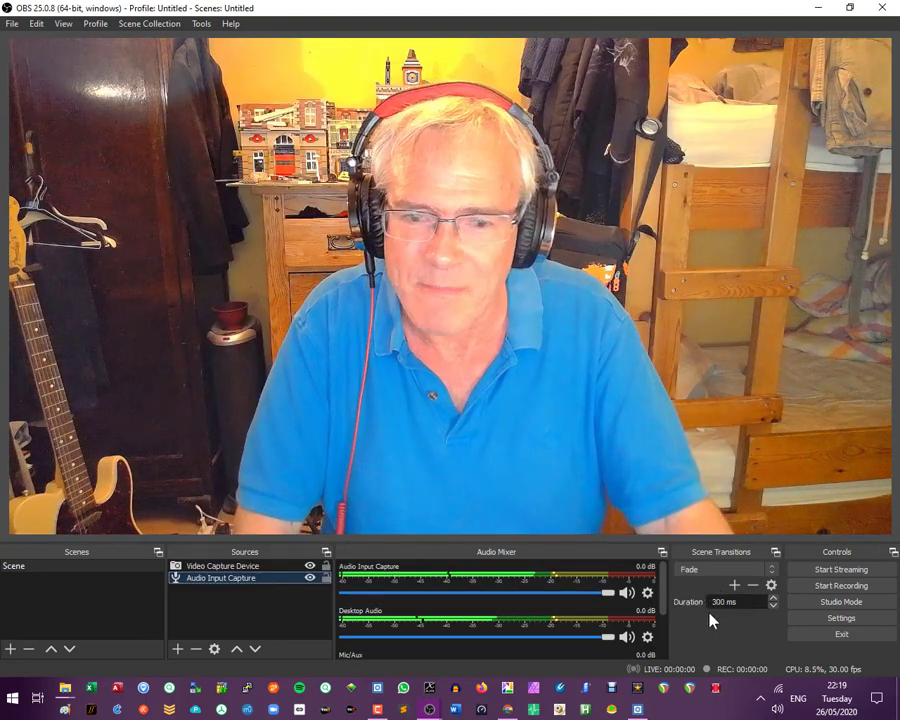
- Set the audio monitoring of Audio Input Capture to Monitor Off in the advanced audio properties
click(647, 594)
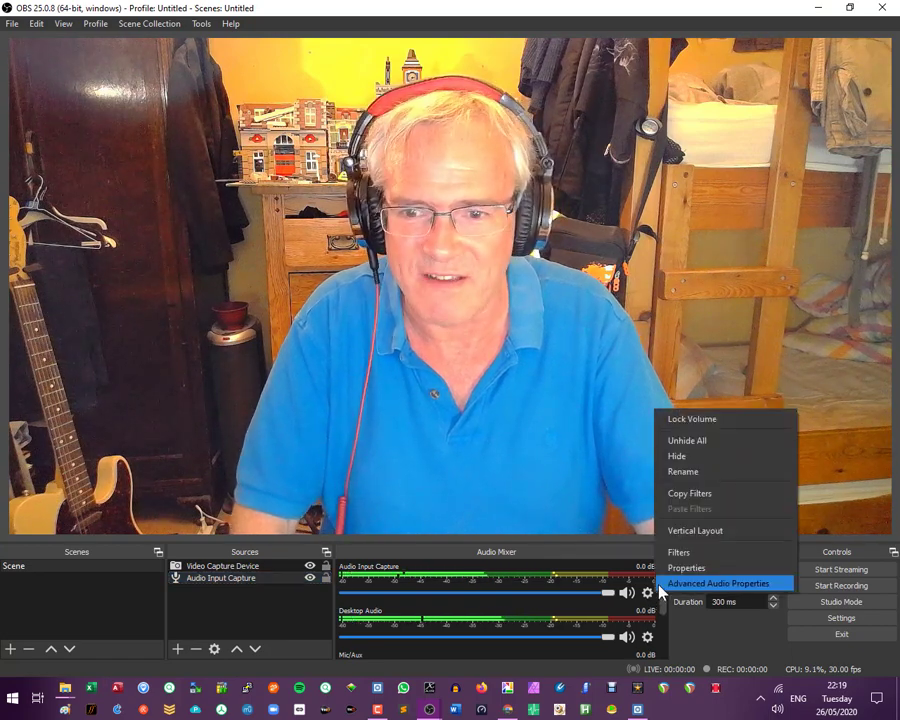
click(660, 586)
click(645, 264)
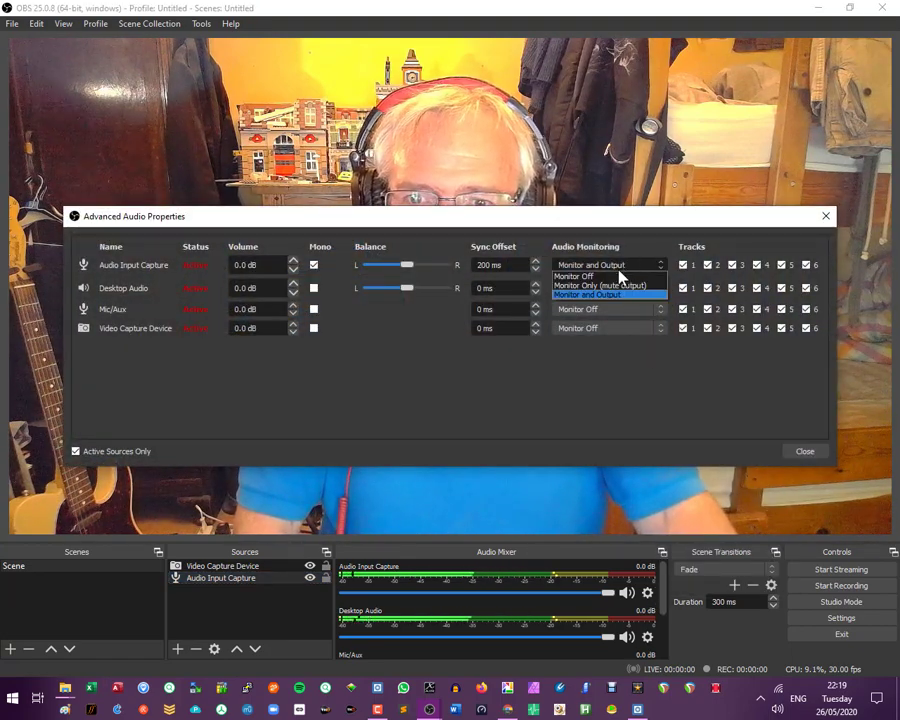
click(619, 274)
click(792, 452)
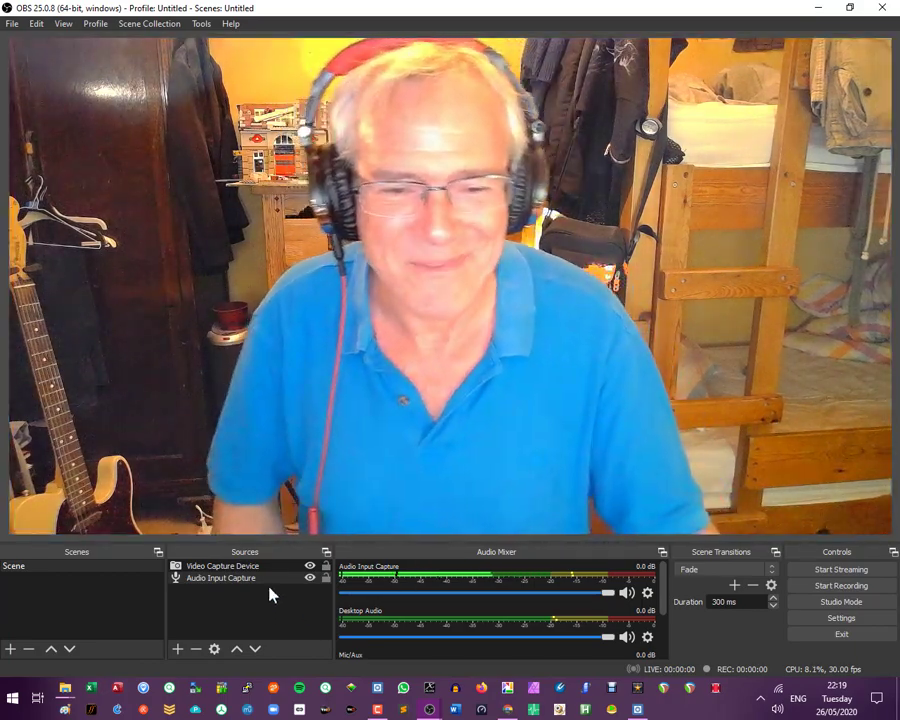
- Reopen the MCharmVerb interface from the Audio Input Capture filters, set Dry/Wet to 34.4%, and close both windows
right_click(265, 580)
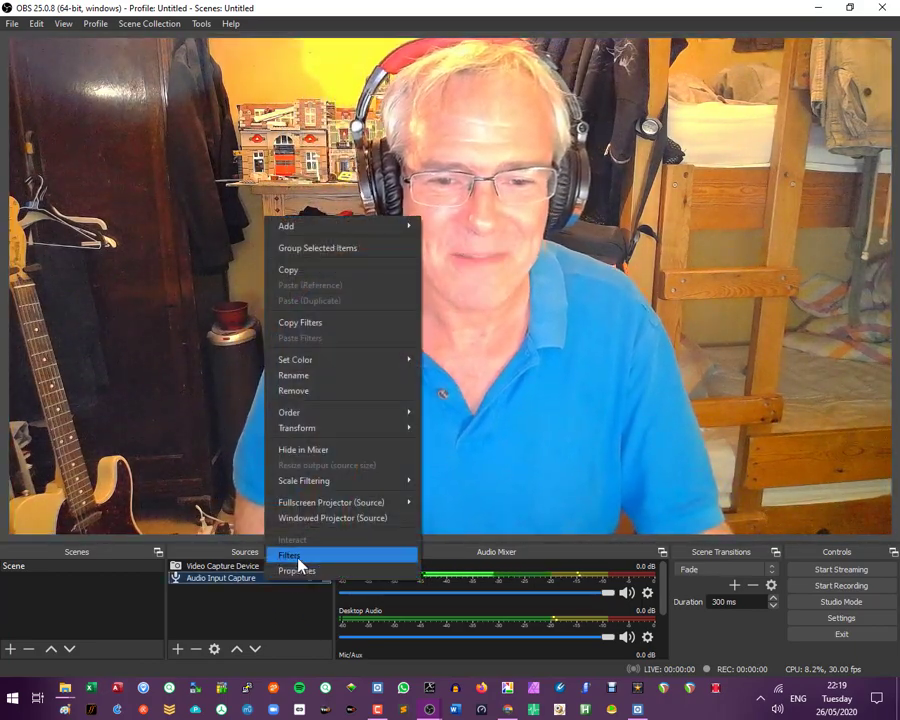
click(297, 559)
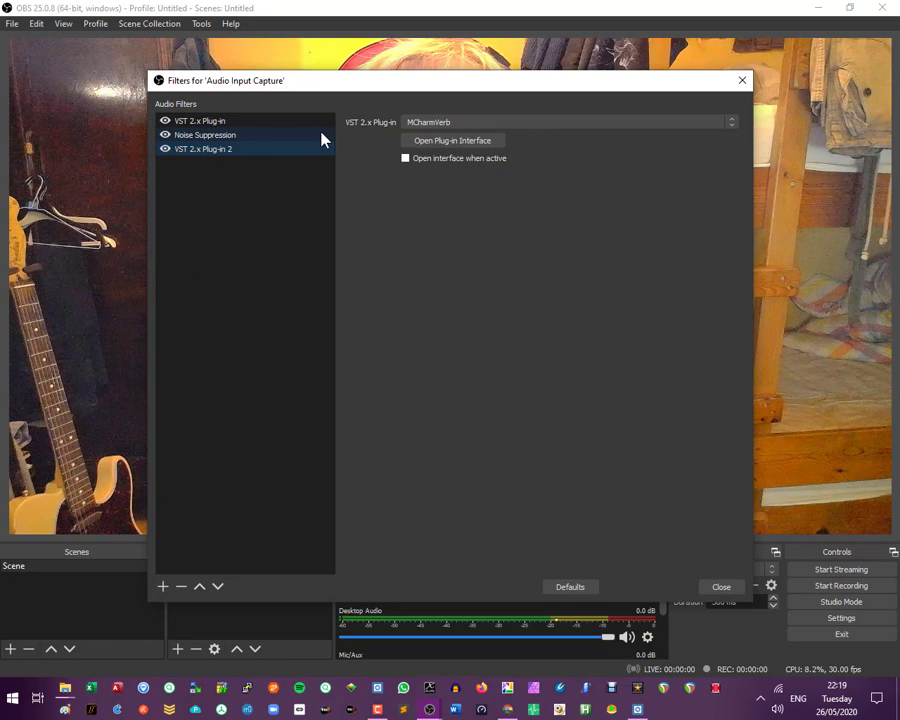
click(450, 141)
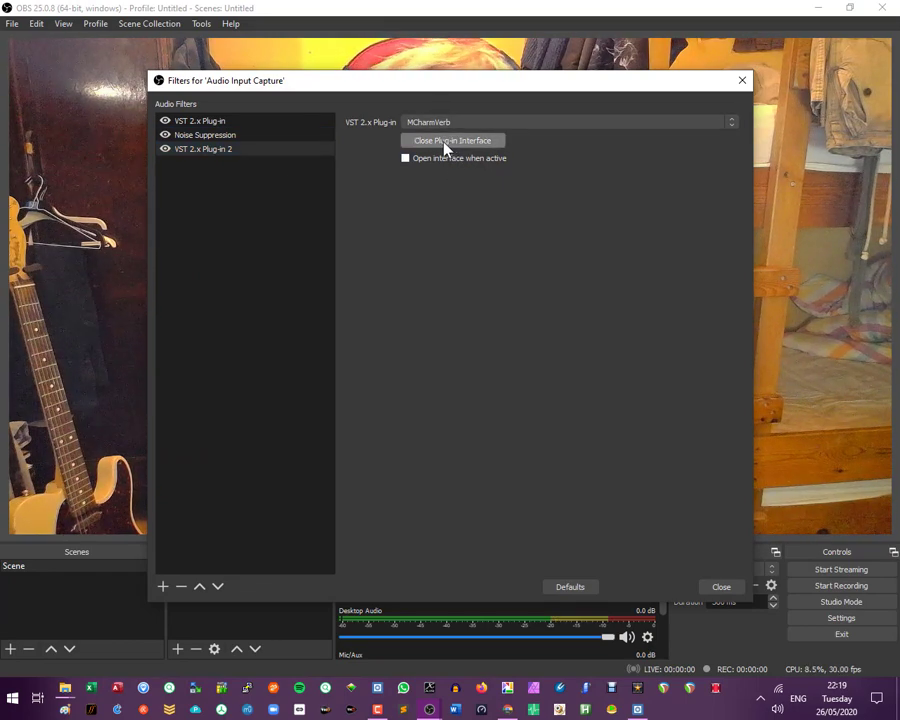
click(437, 147)
click(437, 147)
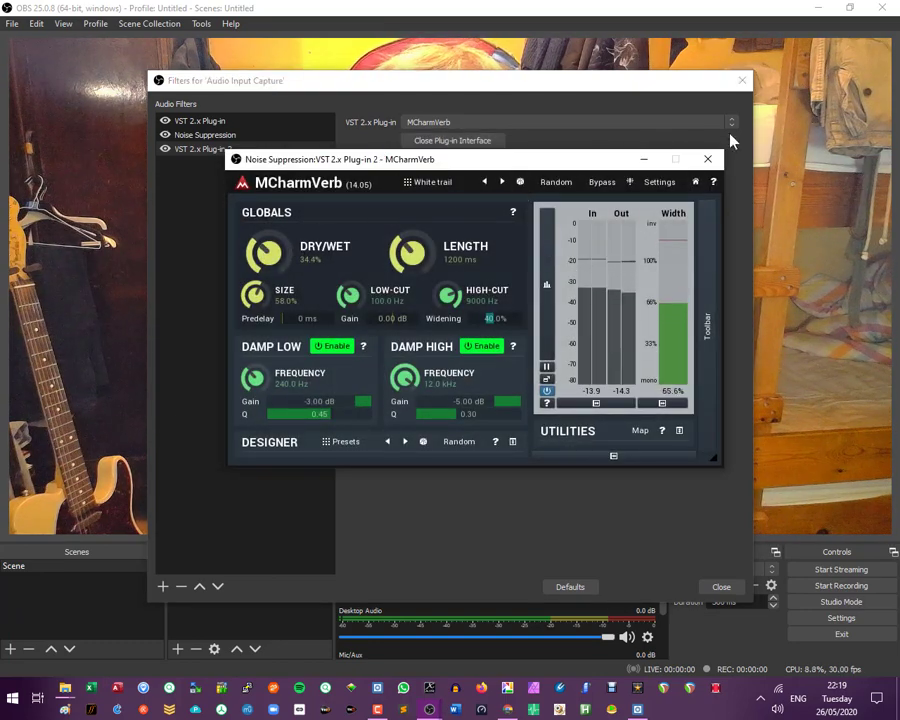
click(707, 158)
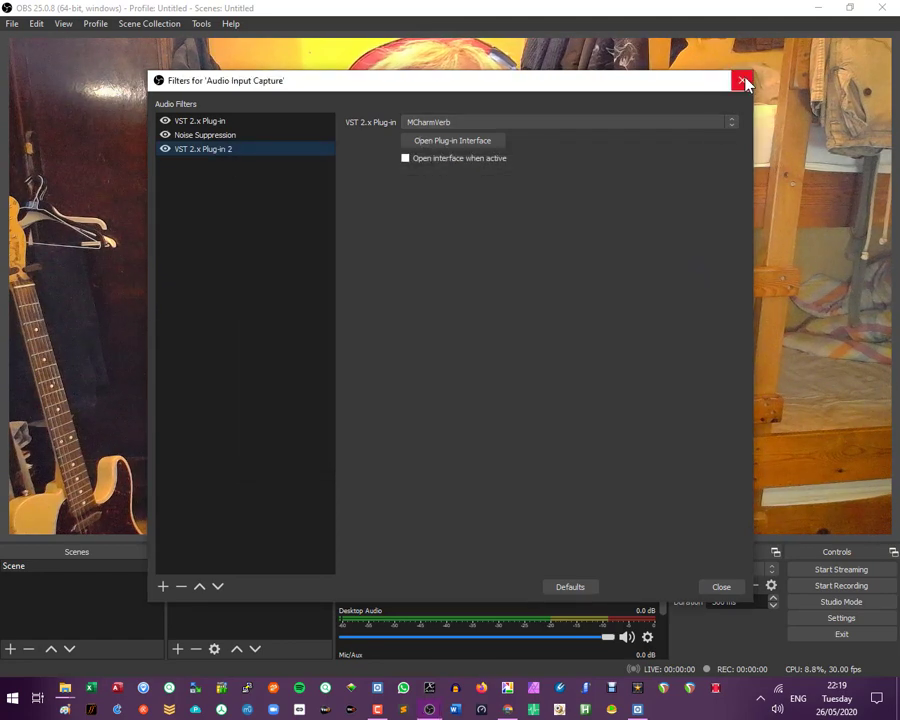
click(744, 76)
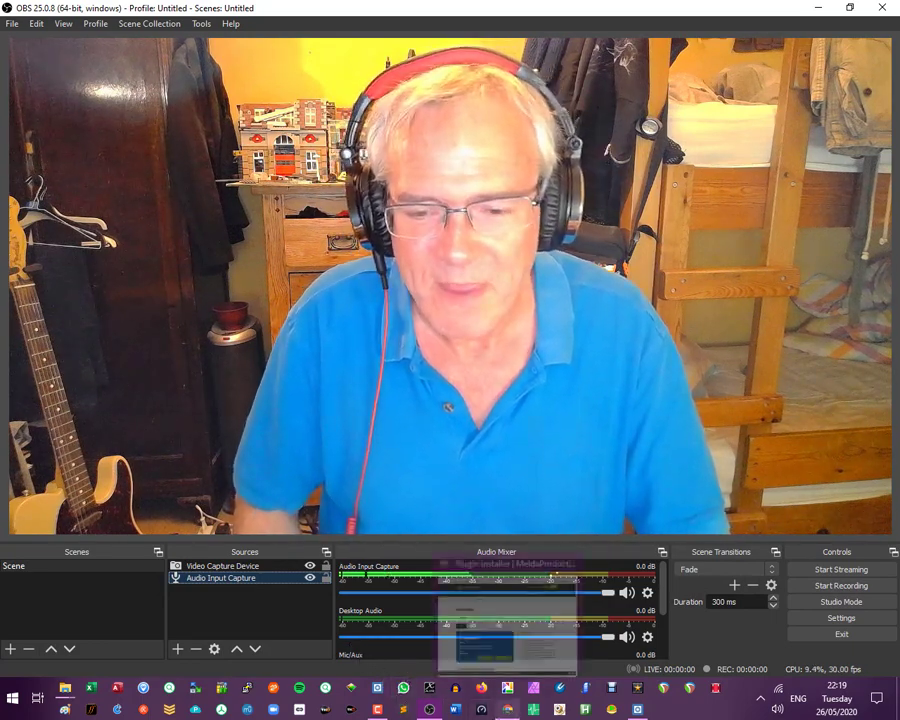
- Switch to Chrome, create a live video from the Facebook profile page, and set it up to use a stream key
click(507, 706)
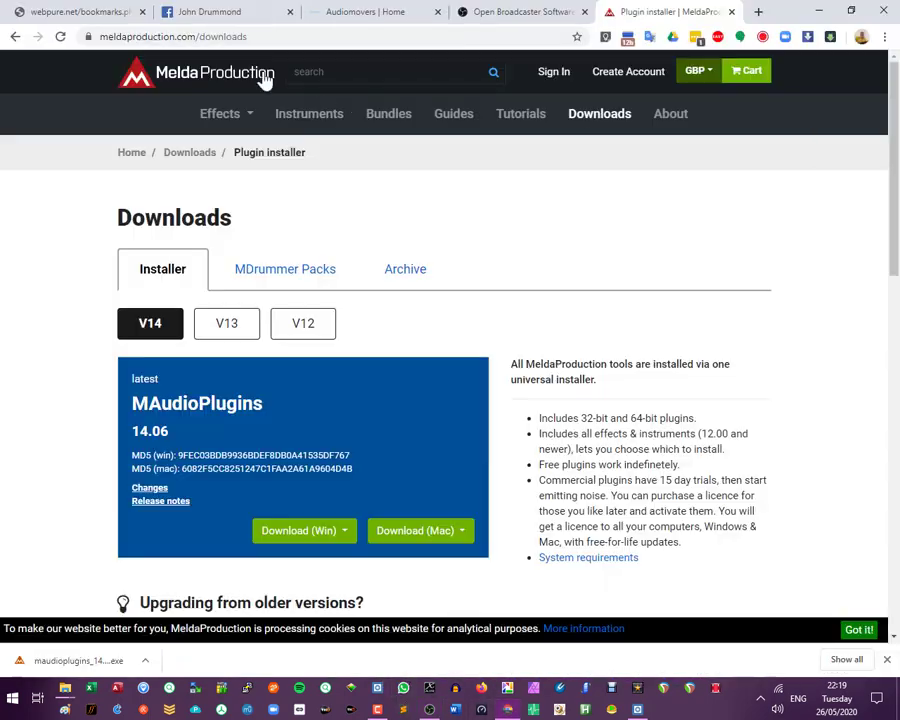
click(237, 11)
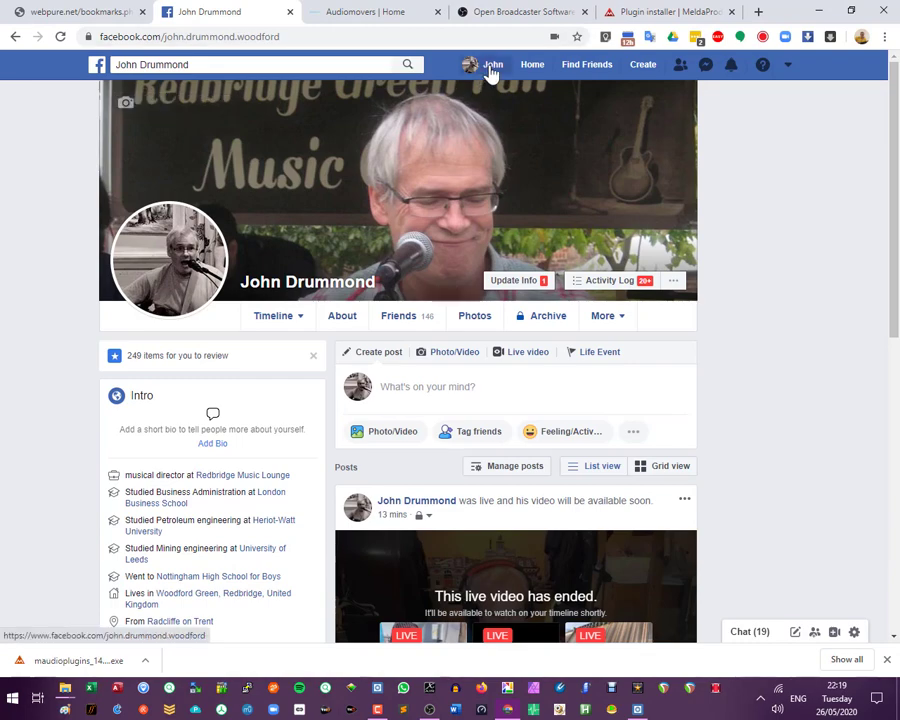
click(492, 66)
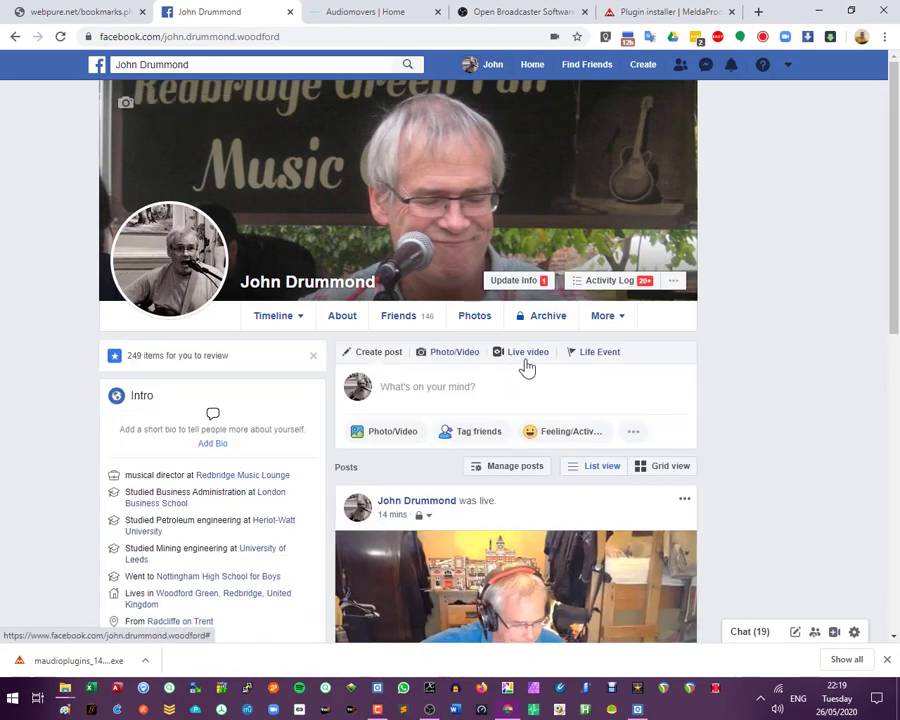
click(527, 352)
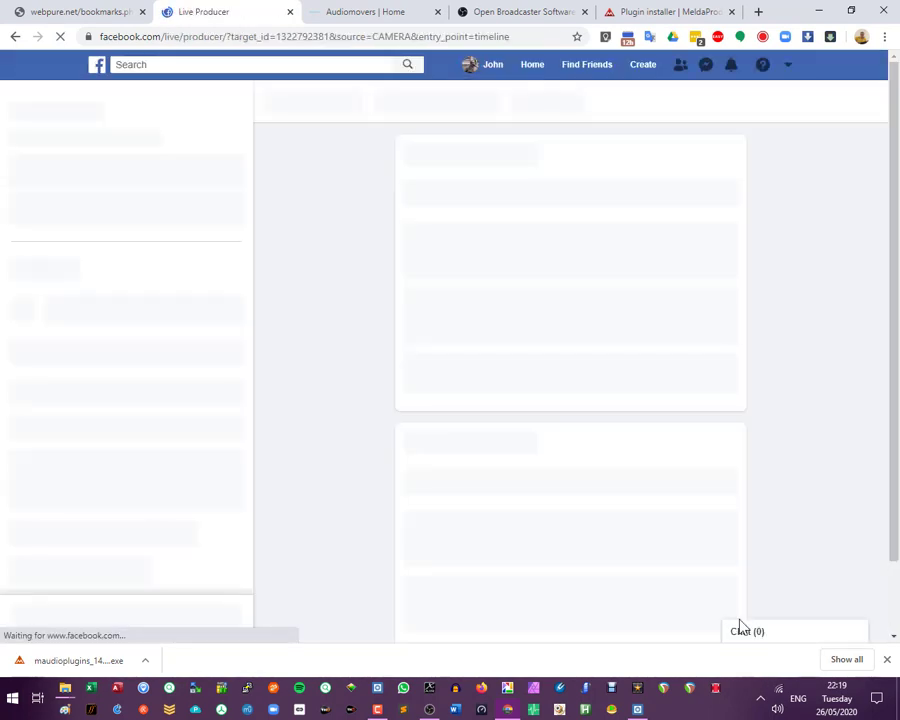
click(885, 661)
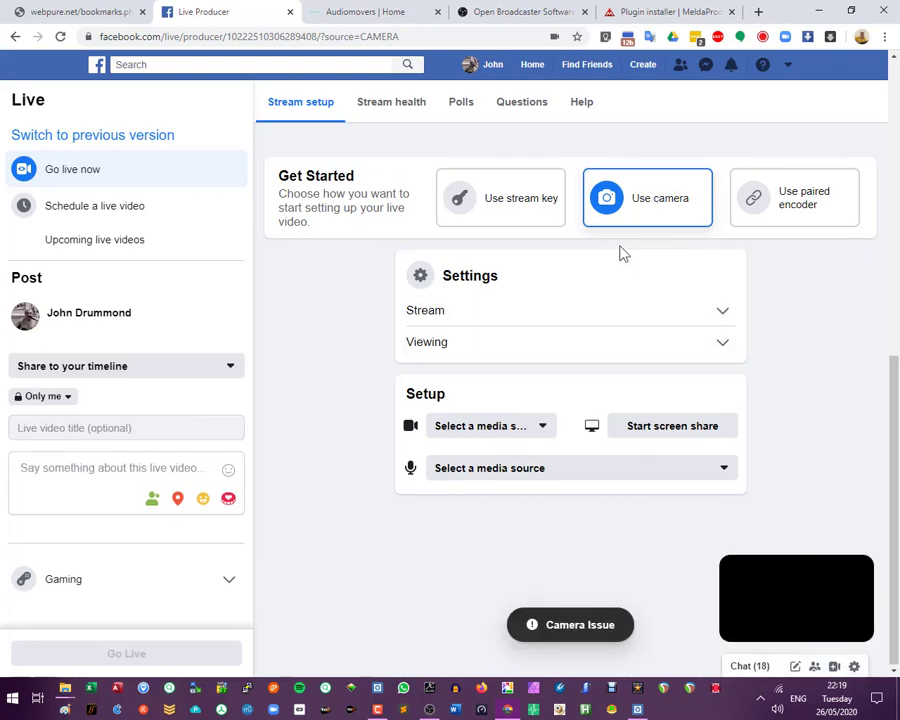
click(520, 222)
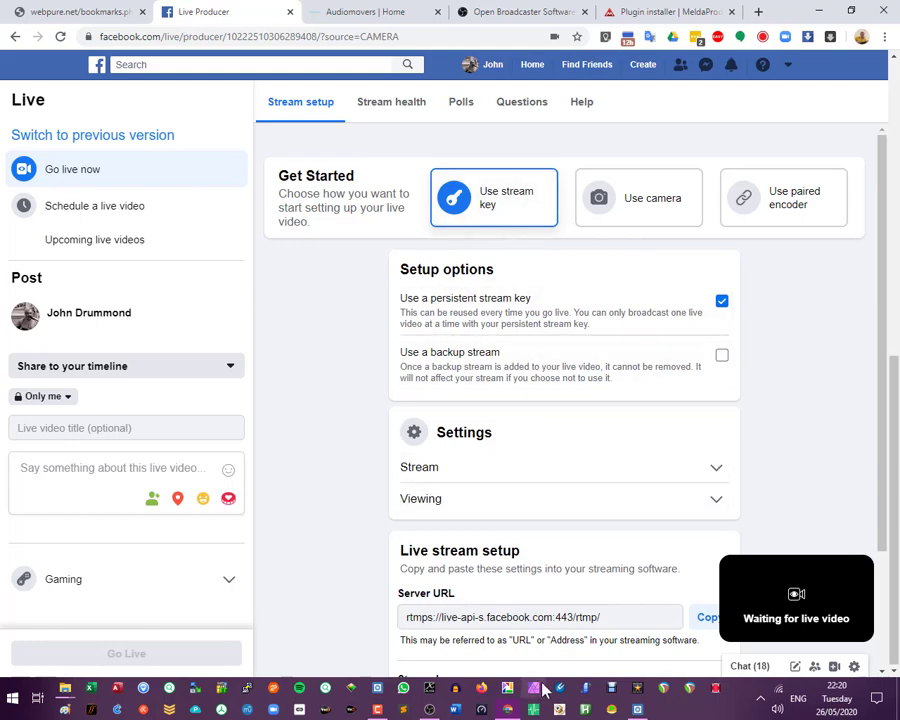
- Start streaming in OBS, then go live with the stream in Facebook Live Producer
click(500, 707)
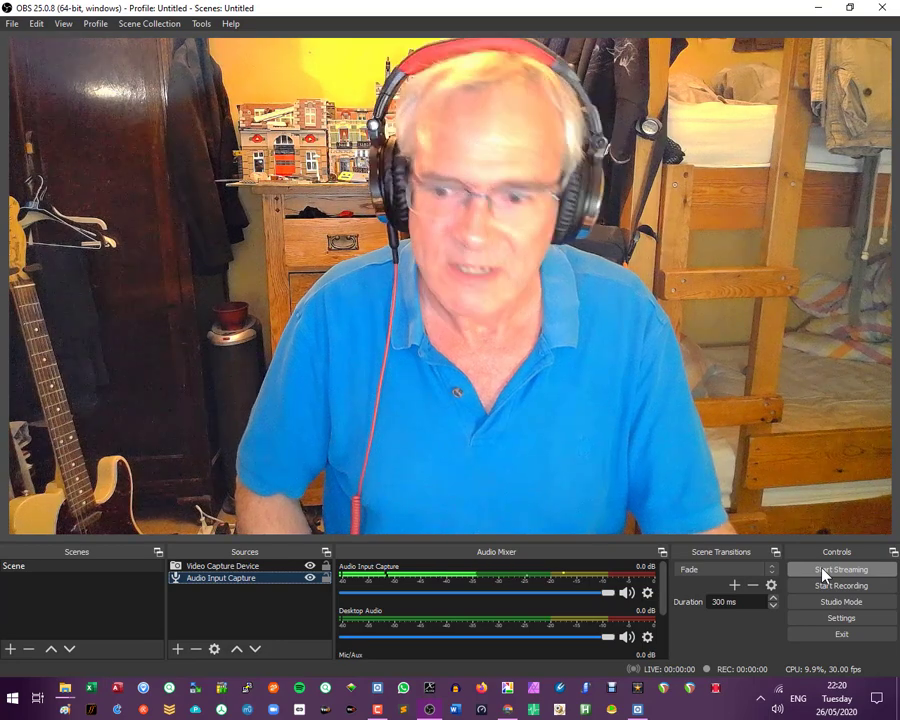
click(821, 569)
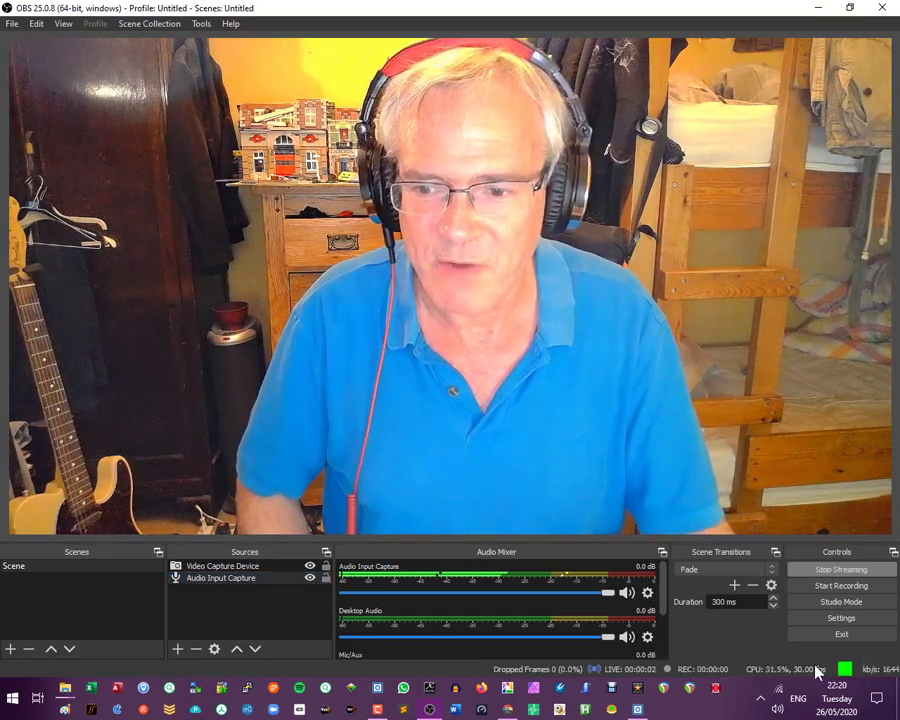
click(504, 688)
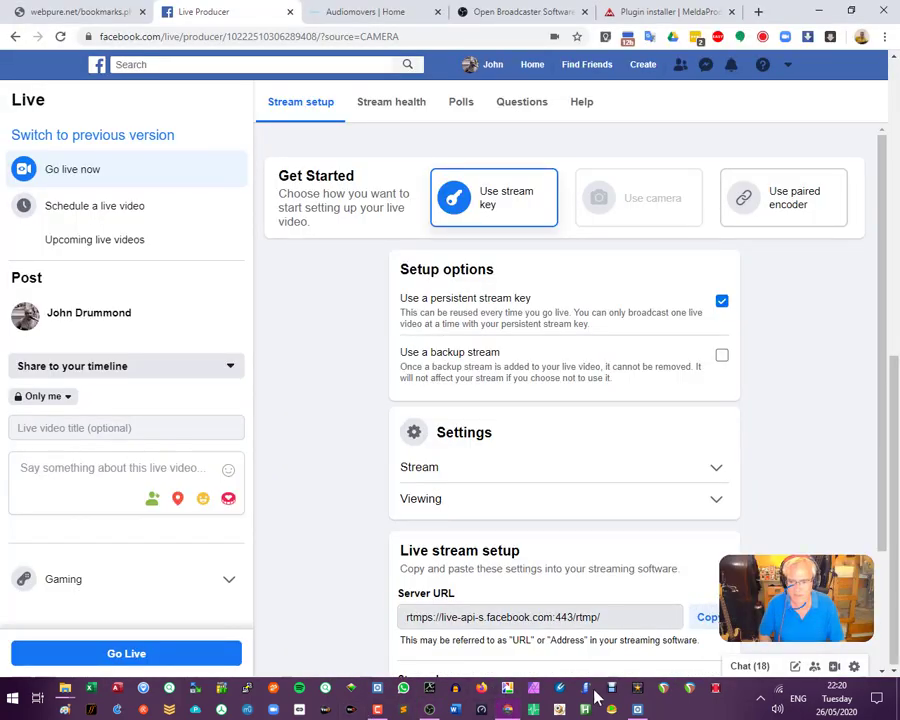
click(118, 662)
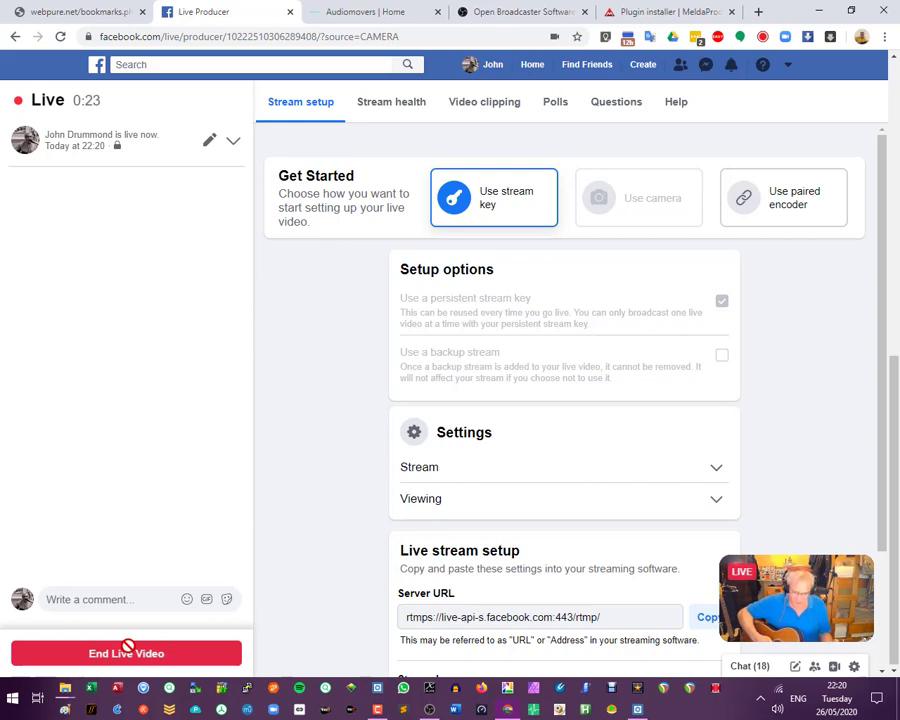
- End the Facebook live video and confirm ending it
click(128, 650)
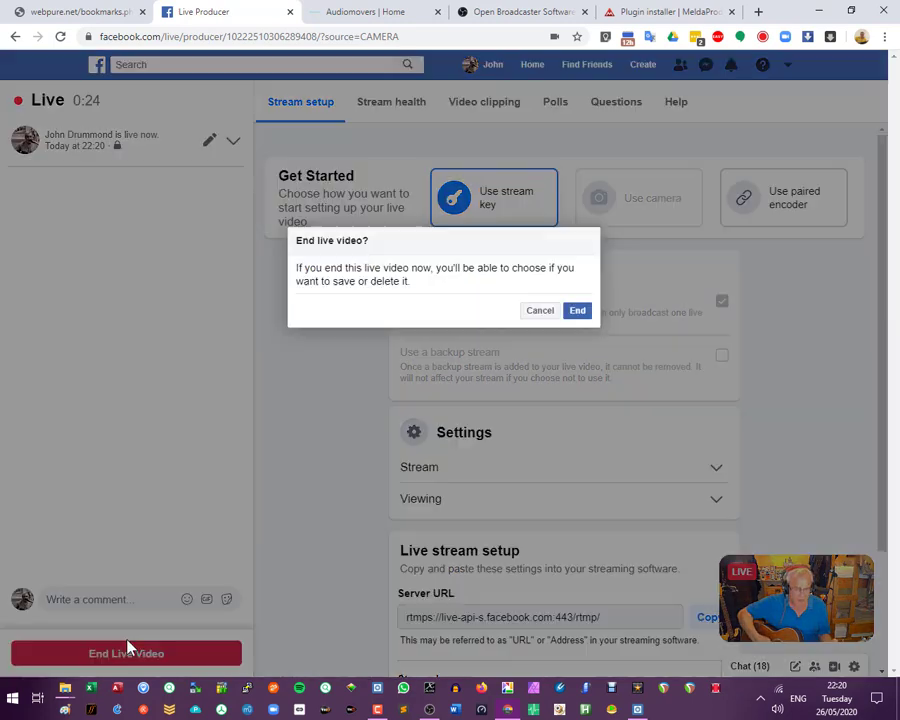
click(577, 311)
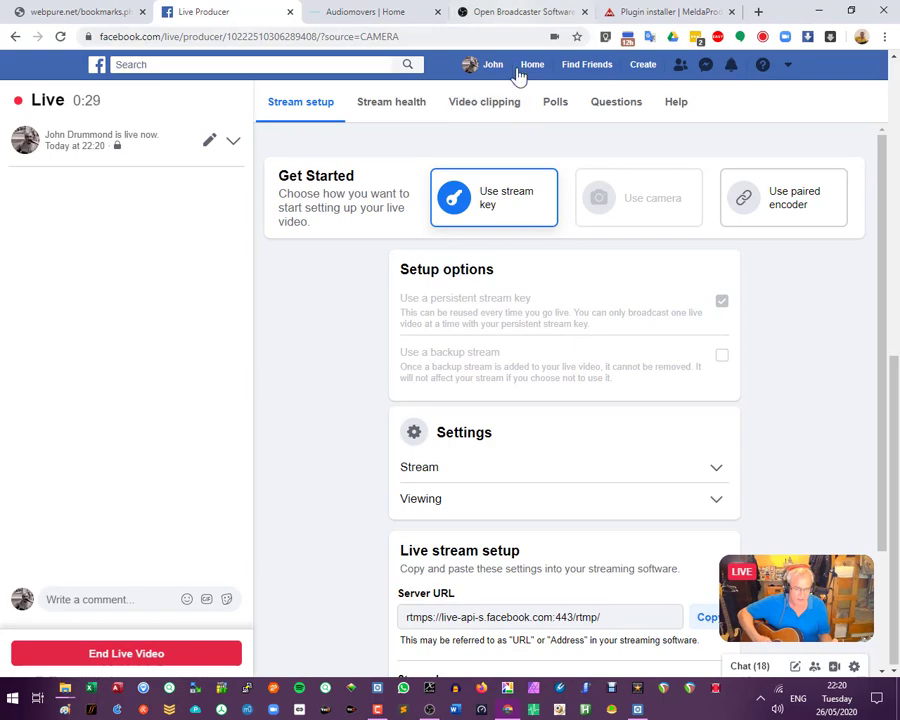
- Play back the ended live video from the profile timeline, pause it, and return to OBS
click(494, 66)
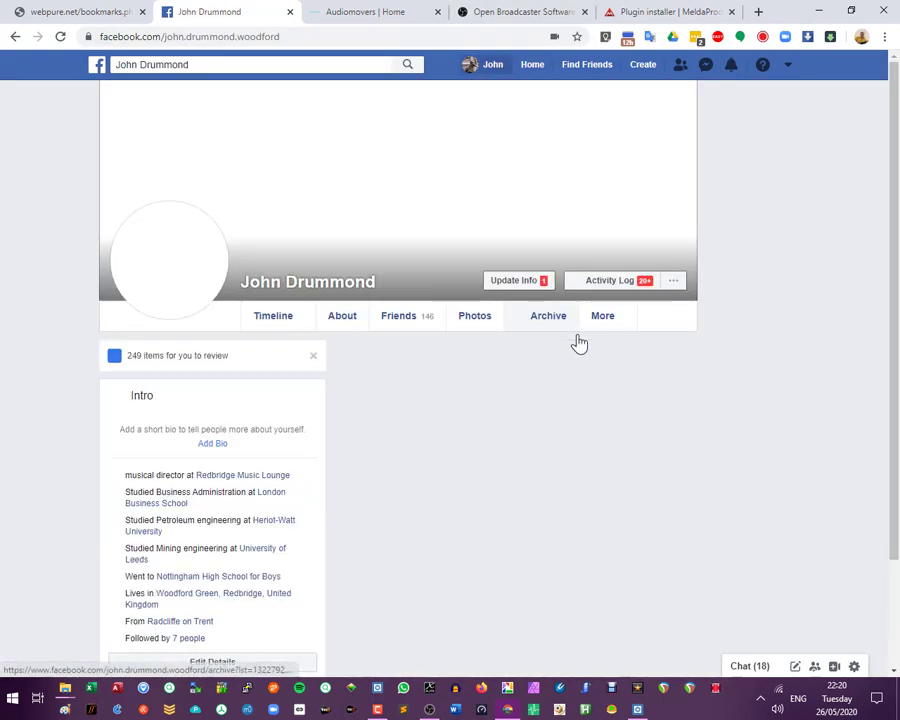
scroll(613, 466, down, 1)
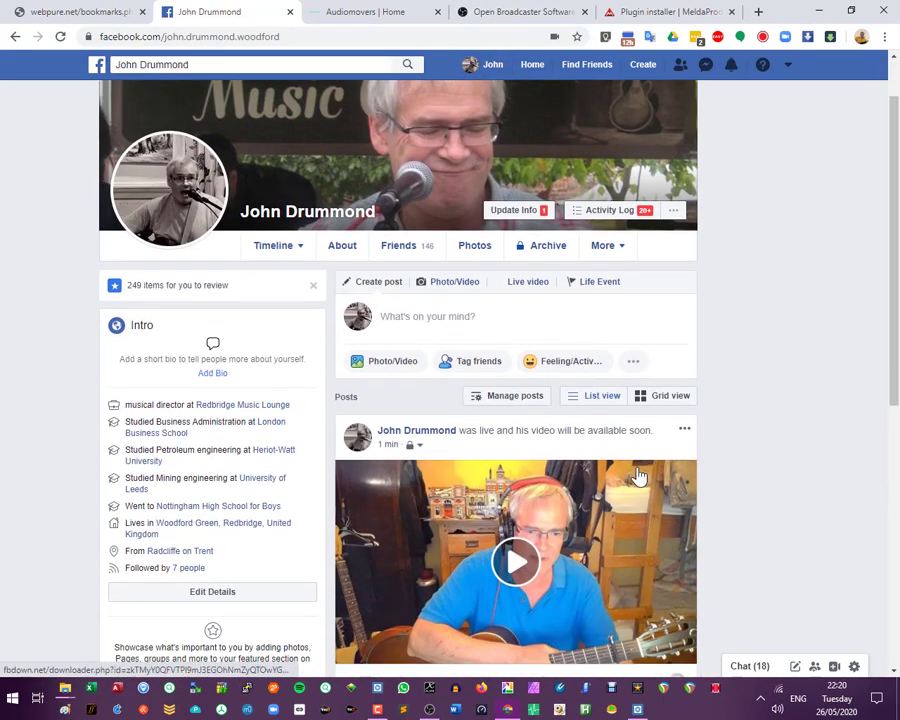
click(544, 530)
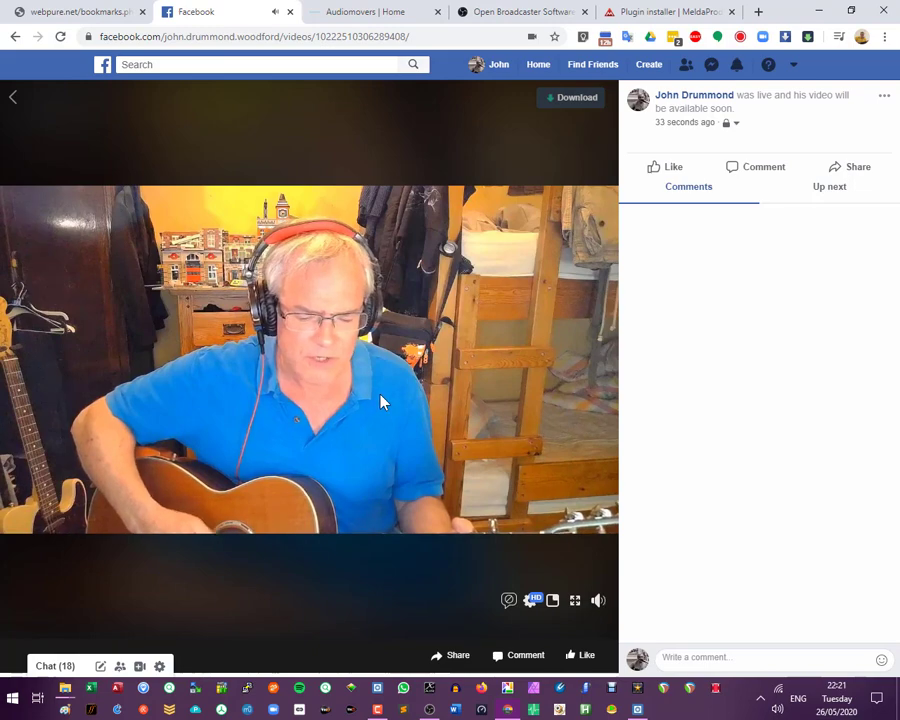
click(422, 402)
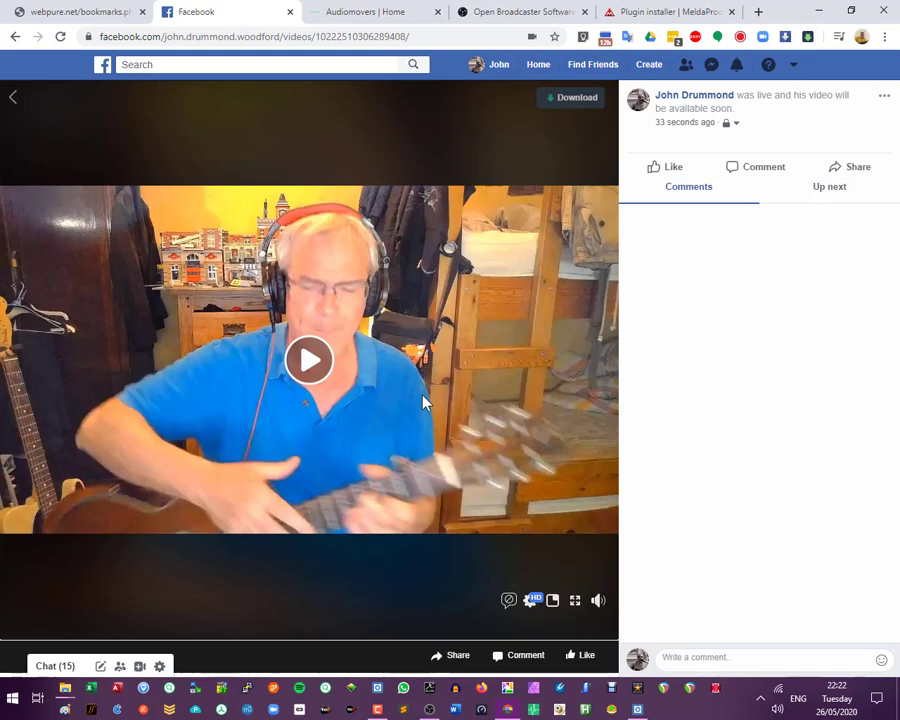
click(429, 709)
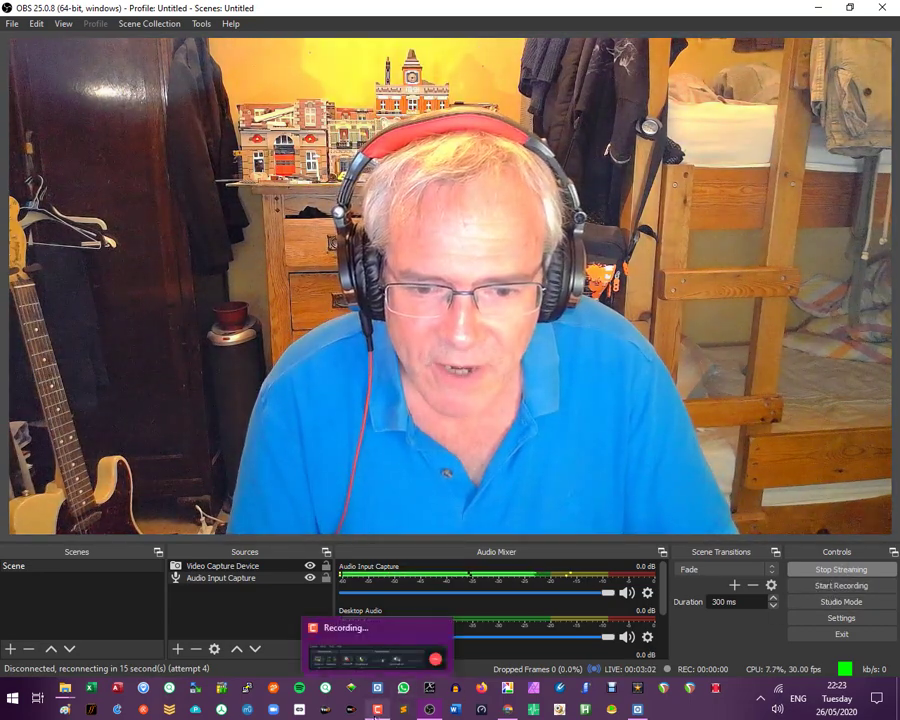
click(379, 710)
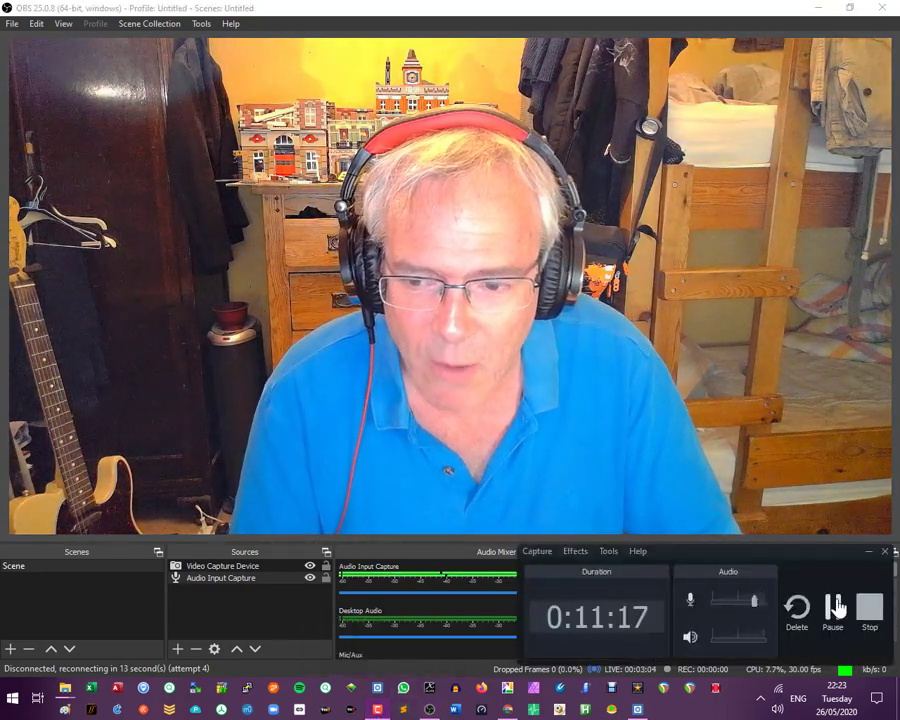